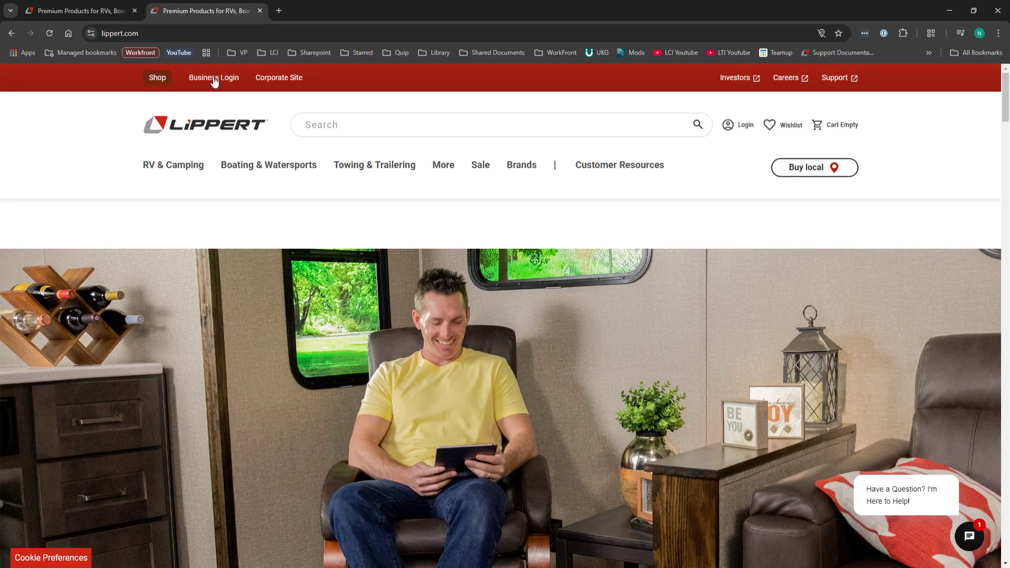
Go from Business Login through the Business Portal's Get Started section to the Business Log In page.
{"action": "left_click", "coordinate": [213, 78]}
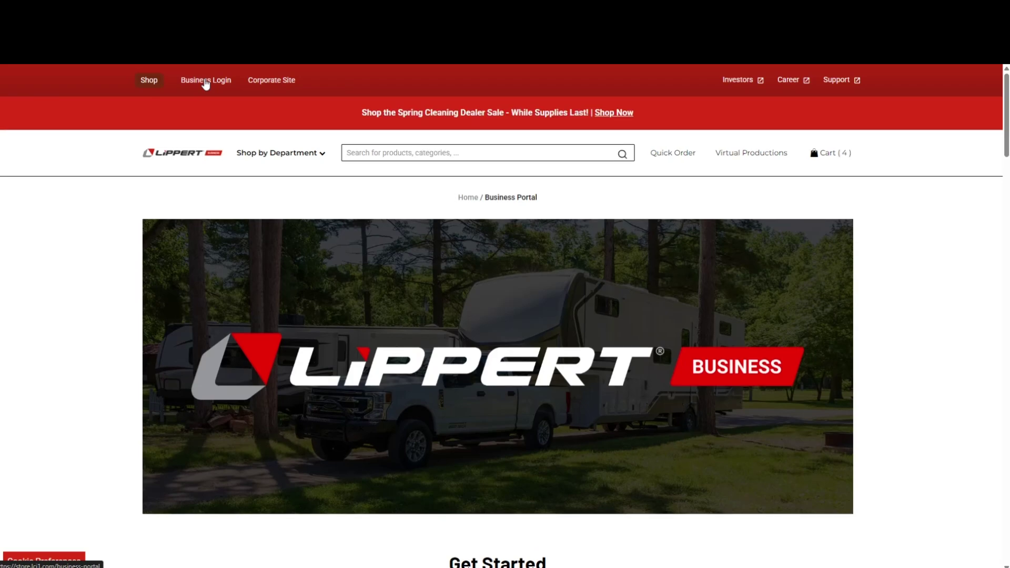
{"action": "scroll", "coordinate": [103, 217], "scroll_direction": "down", "scroll_amount": 6}
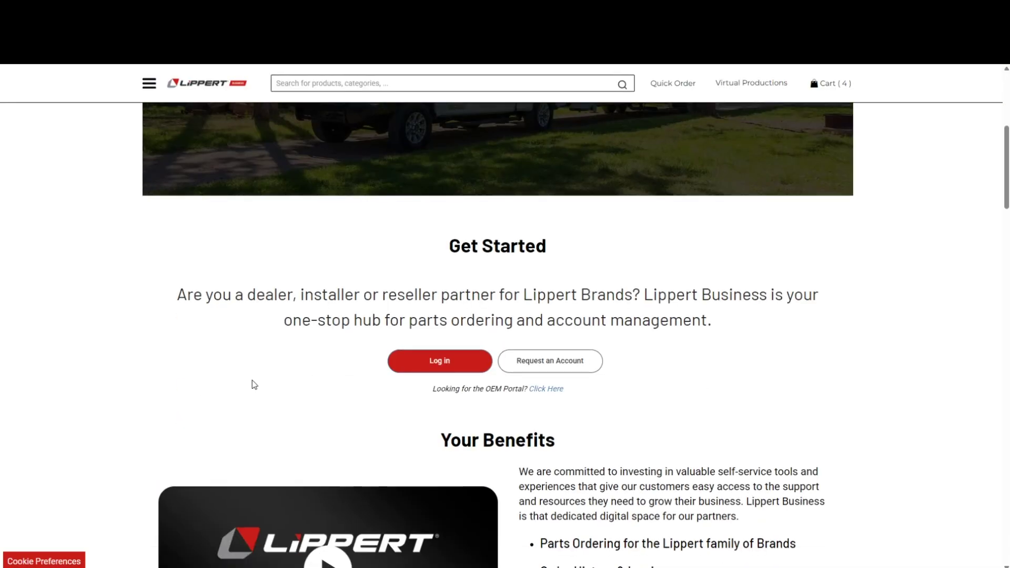
{"action": "left_click", "coordinate": [451, 367]}
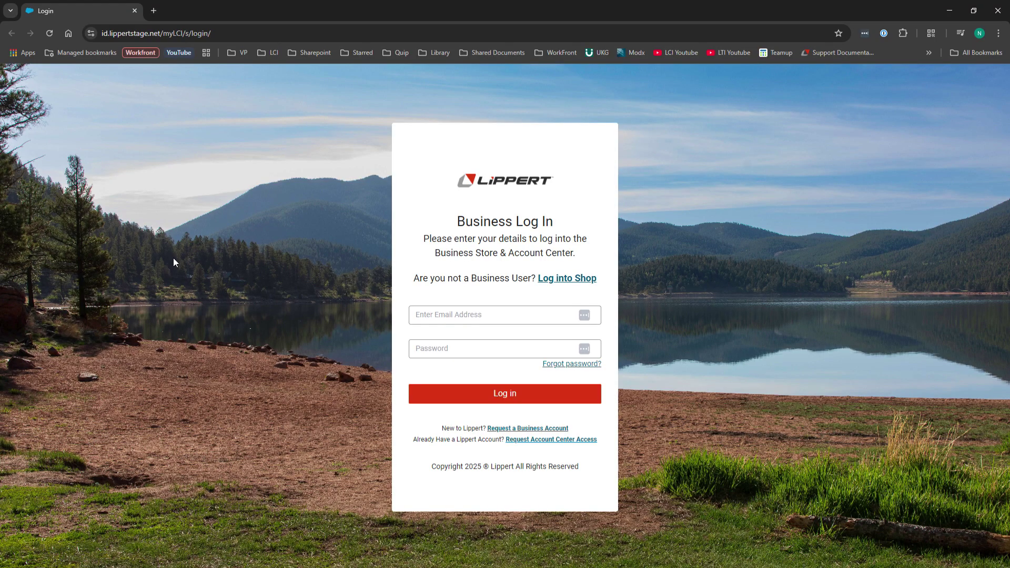
{"action": "key", "text": "alt"}
Open the Request a Business Account form in a new tab and scroll through it.
{"action": "left_click", "coordinate": [522, 430]}
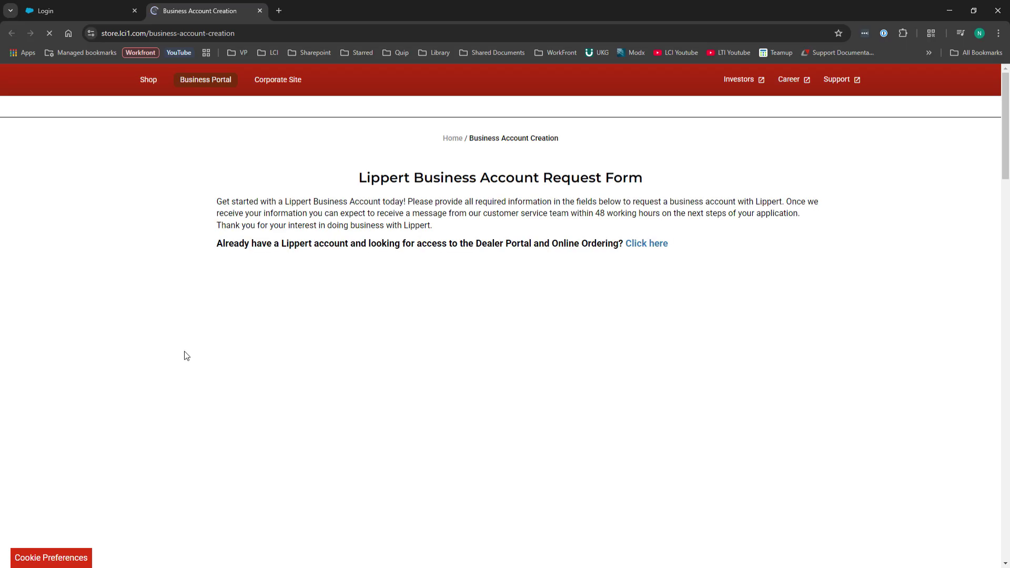
{"action": "scroll", "coordinate": [159, 360], "scroll_direction": "down", "scroll_amount": 3}
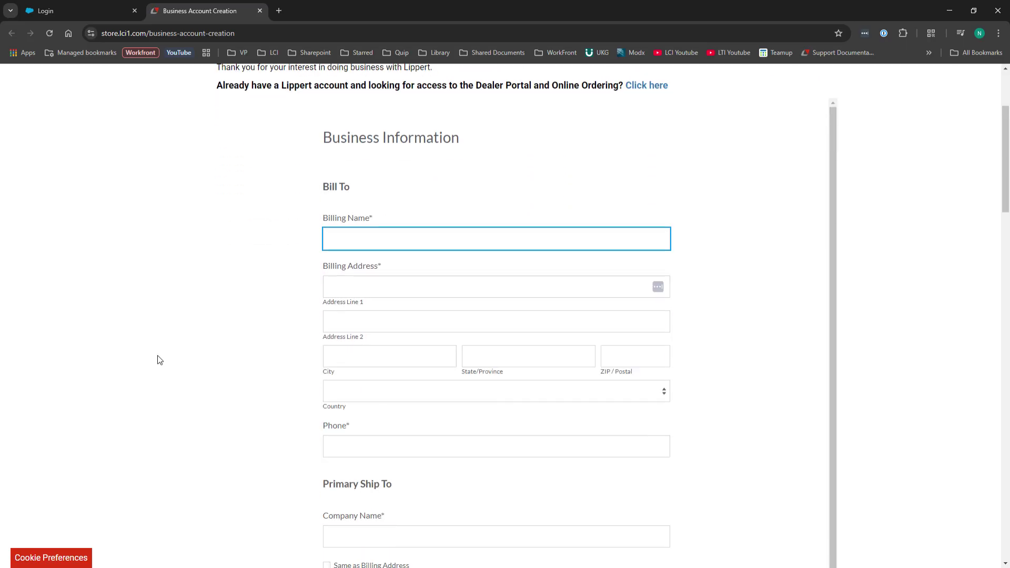
{"action": "scroll", "coordinate": [159, 360], "scroll_direction": "down", "scroll_amount": 10}
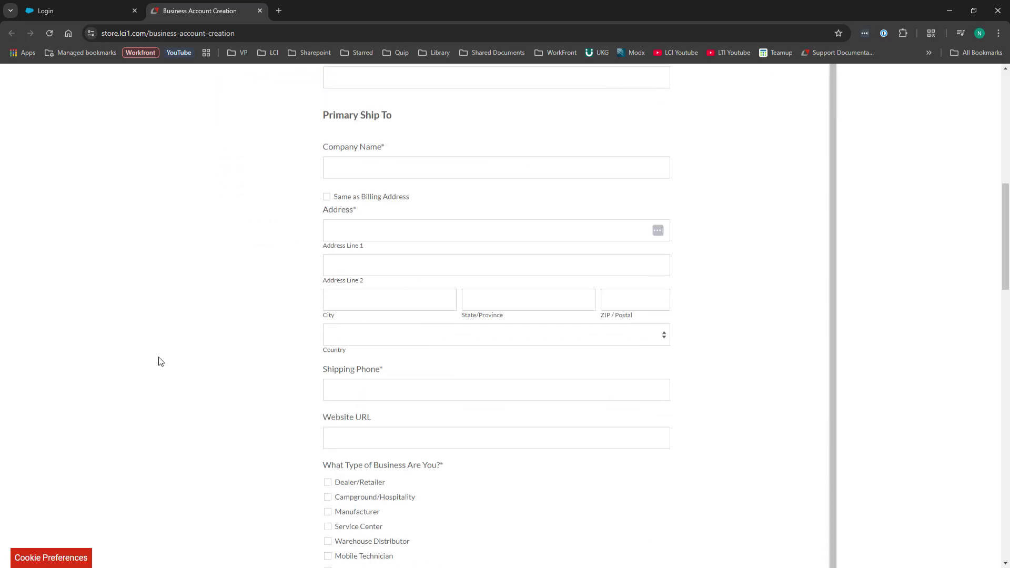
{"action": "scroll", "coordinate": [161, 362], "scroll_direction": "down", "scroll_amount": 11}
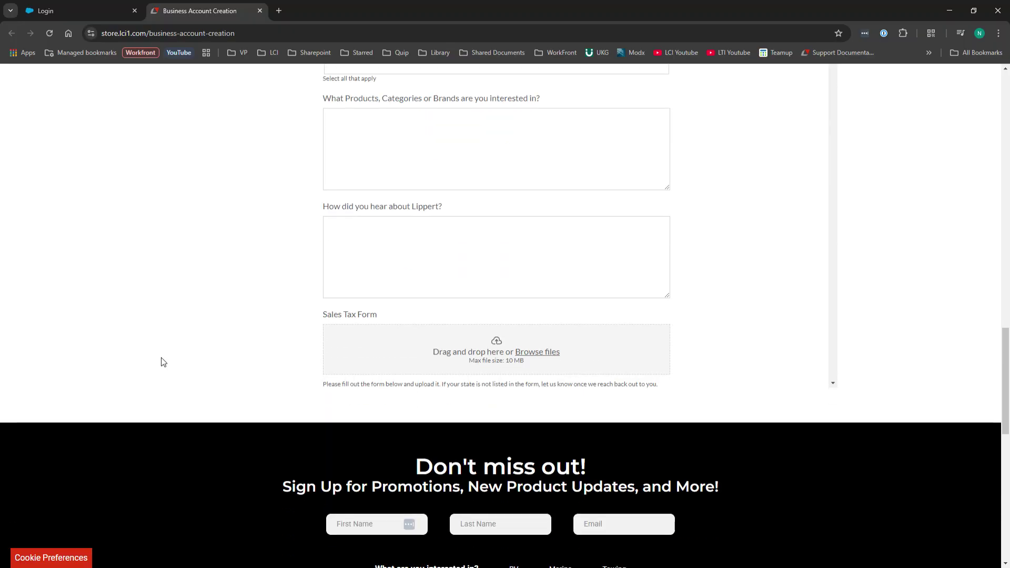
{"action": "scroll", "coordinate": [162, 362], "scroll_direction": "down", "scroll_amount": 1}
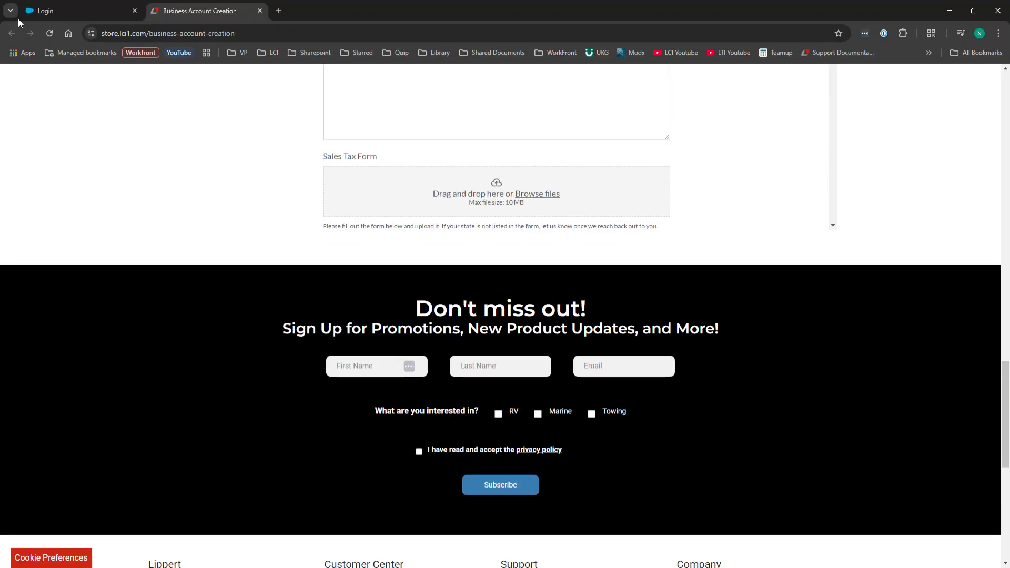
Open the Request Account Center Access sign-up form, then return to the Business Log In tab.
{"action": "left_click", "coordinate": [39, 16]}
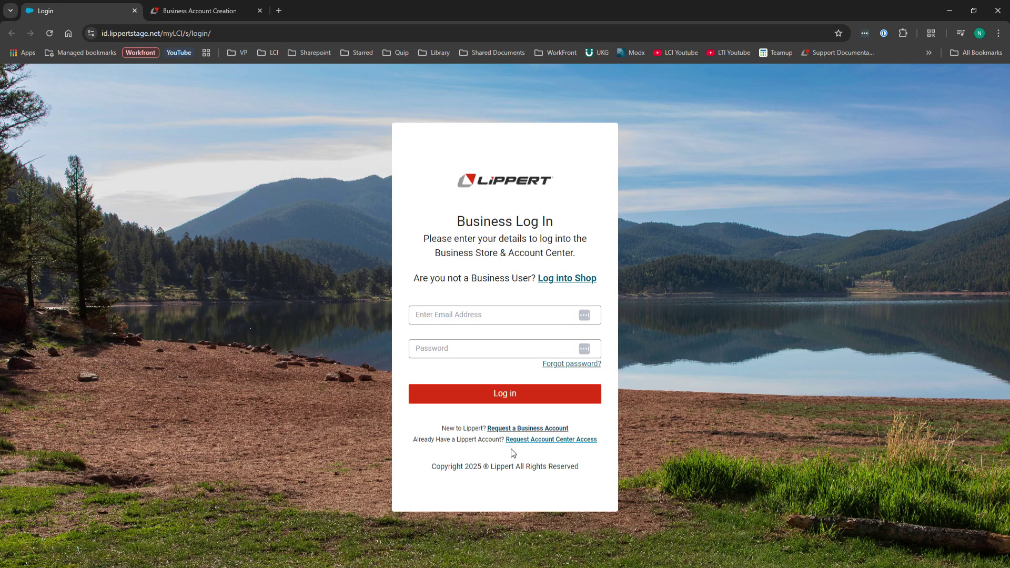
{"action": "left_click", "coordinate": [528, 440]}
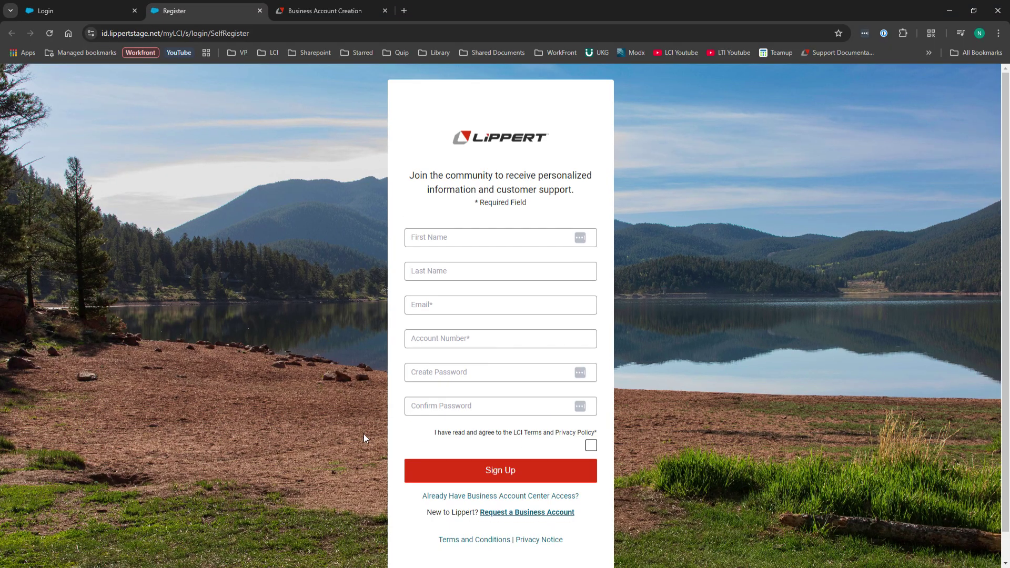
{"action": "left_click", "coordinate": [89, 14]}
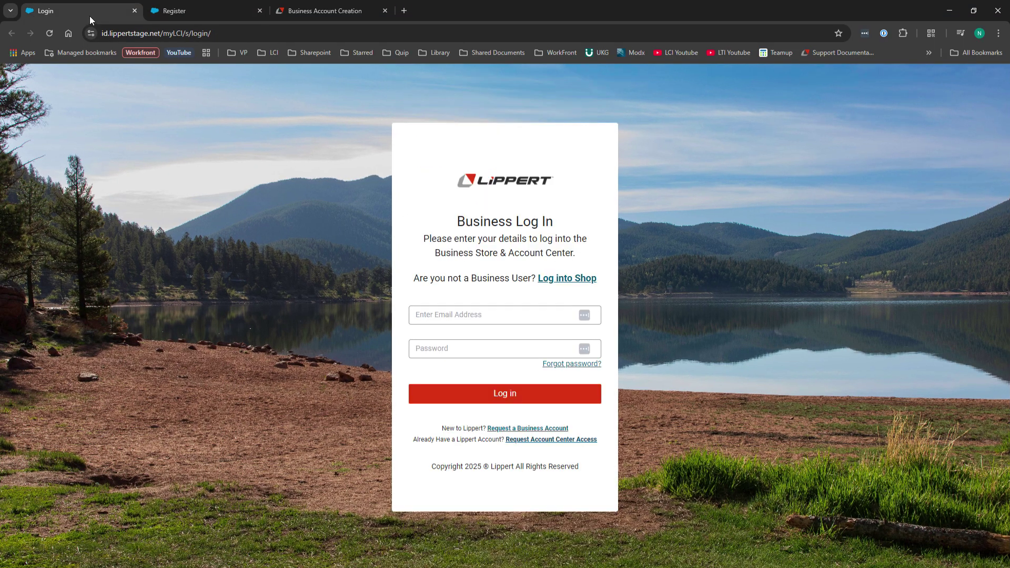
Begin signing in by selecting the Email field on the Business Log In page.
{"action": "left_click", "coordinate": [445, 323]}
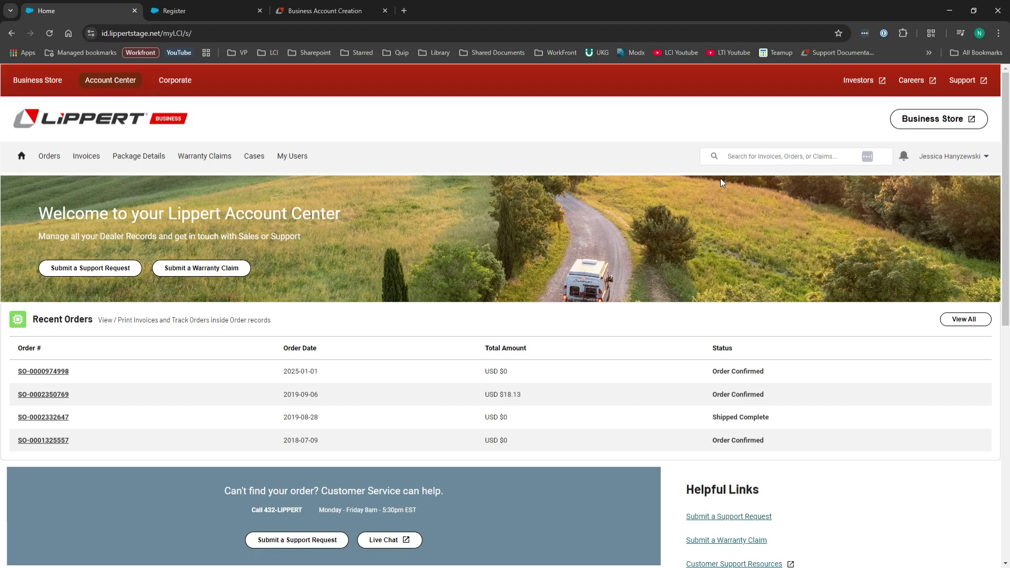
{"action": "left_click", "coordinate": [94, 272]}
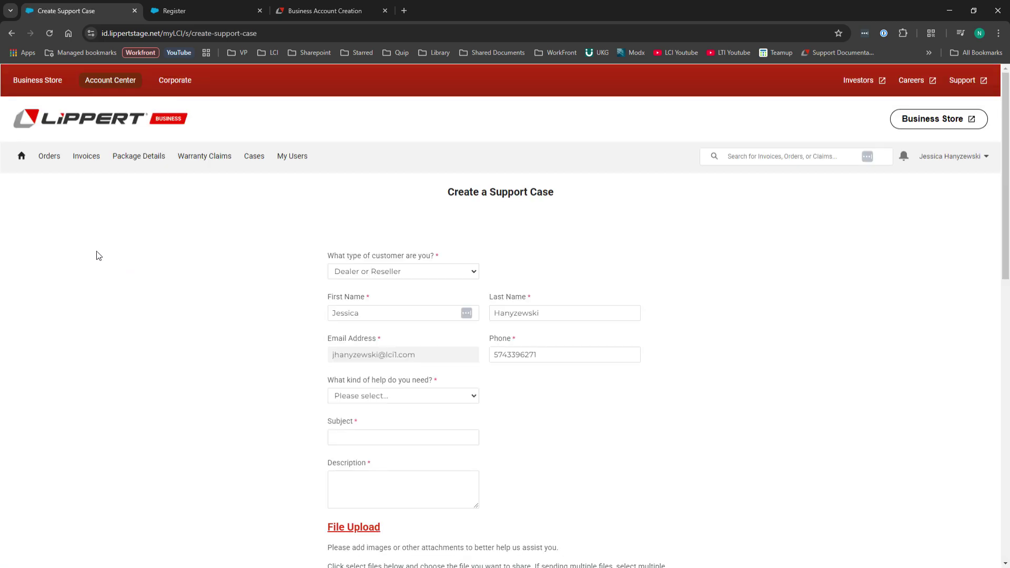
{"action": "left_click", "coordinate": [23, 157]}
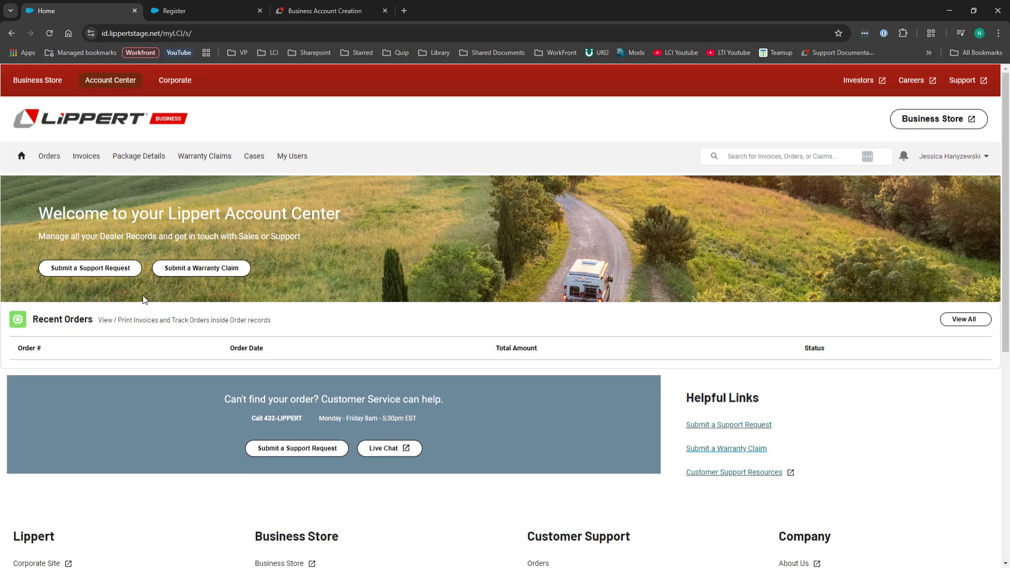
{"action": "left_click", "coordinate": [226, 272]}
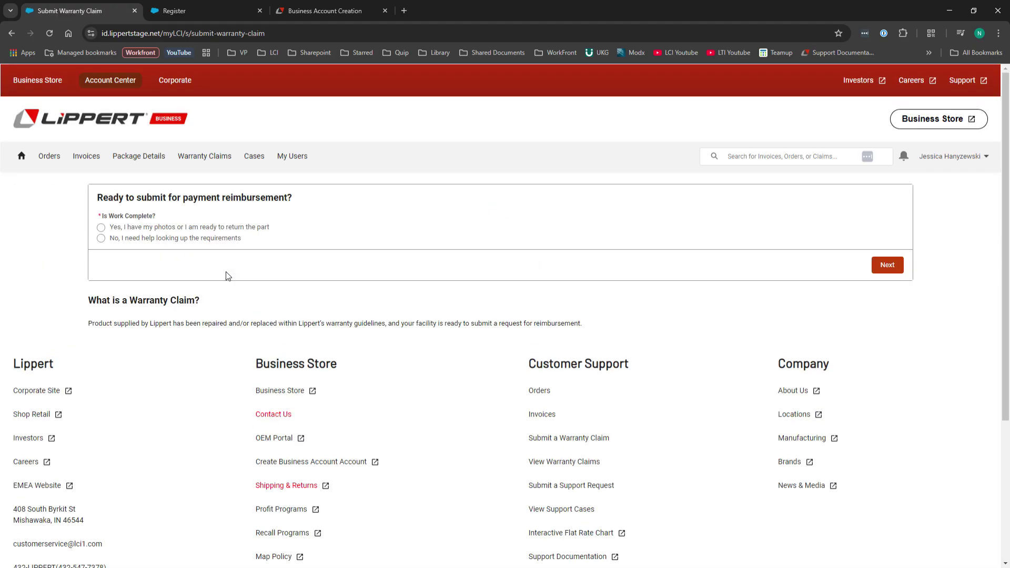
{"action": "scroll", "coordinate": [231, 230], "scroll_direction": "down", "scroll_amount": 1}
{"action": "left_click", "coordinate": [221, 226]}
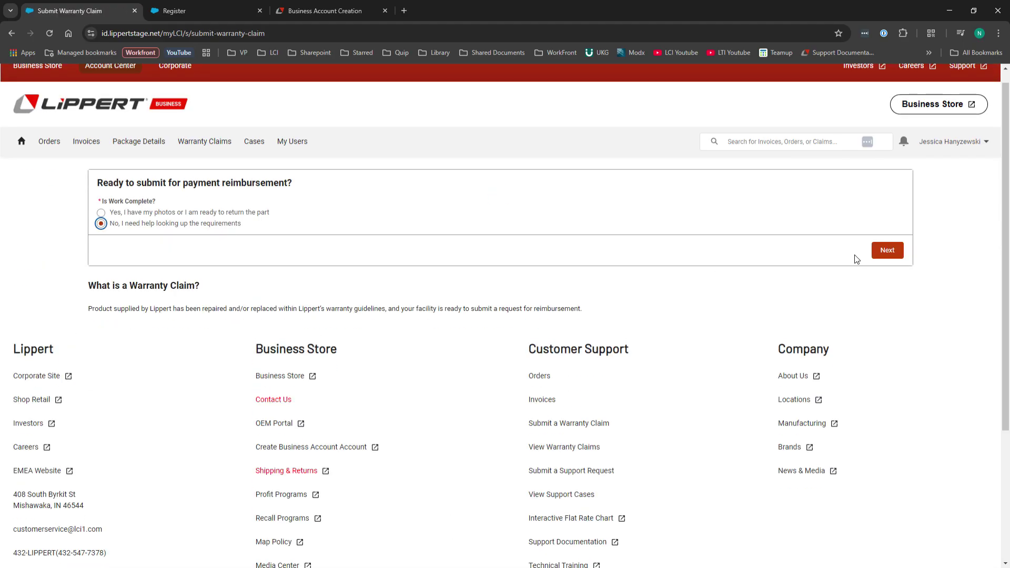
{"action": "left_click", "coordinate": [887, 252]}
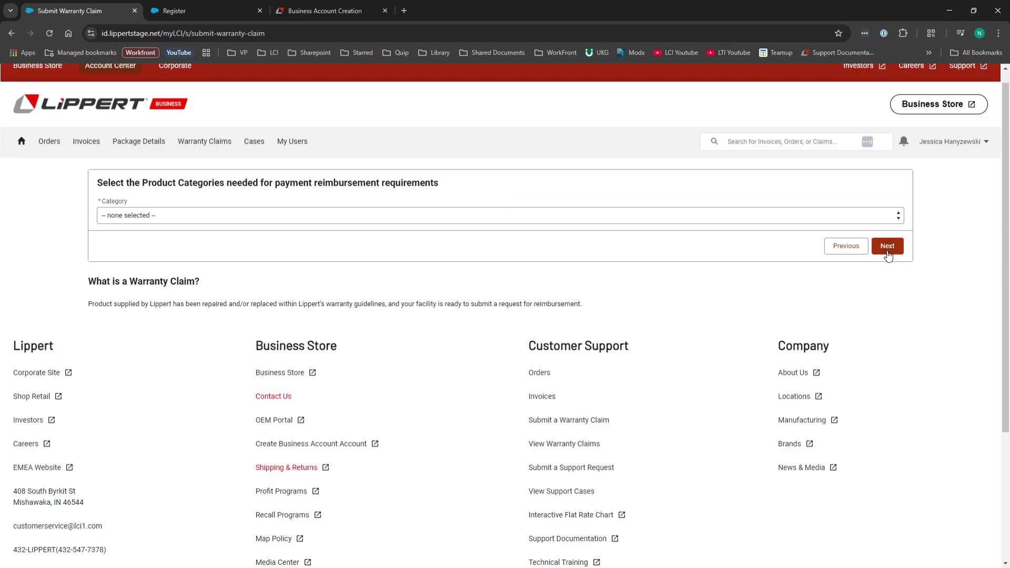
{"action": "left_click", "coordinate": [650, 220]}
{"action": "left_click", "coordinate": [642, 266]}
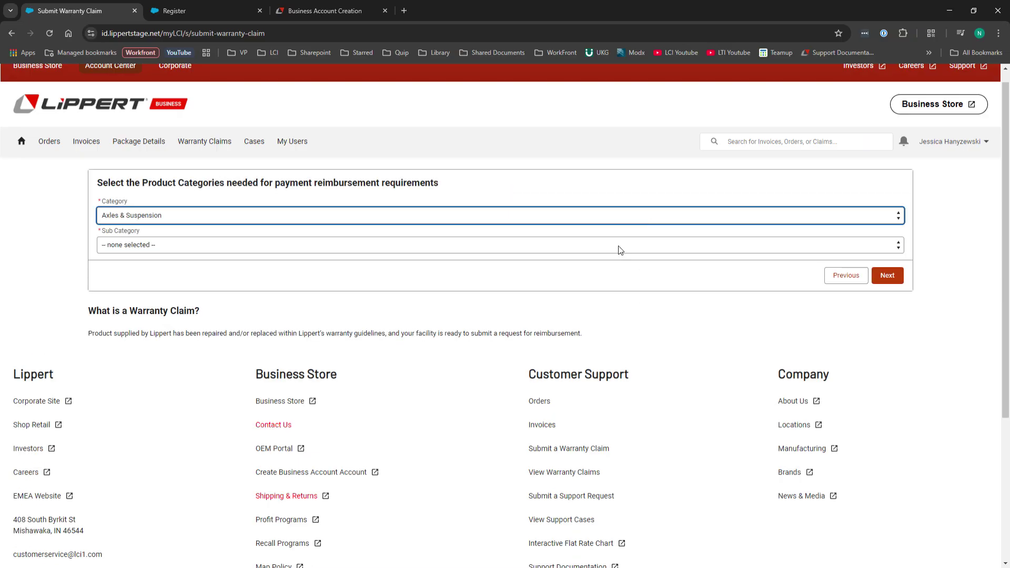
{"action": "left_click", "coordinate": [620, 245]}
{"action": "key", "text": "Down"}
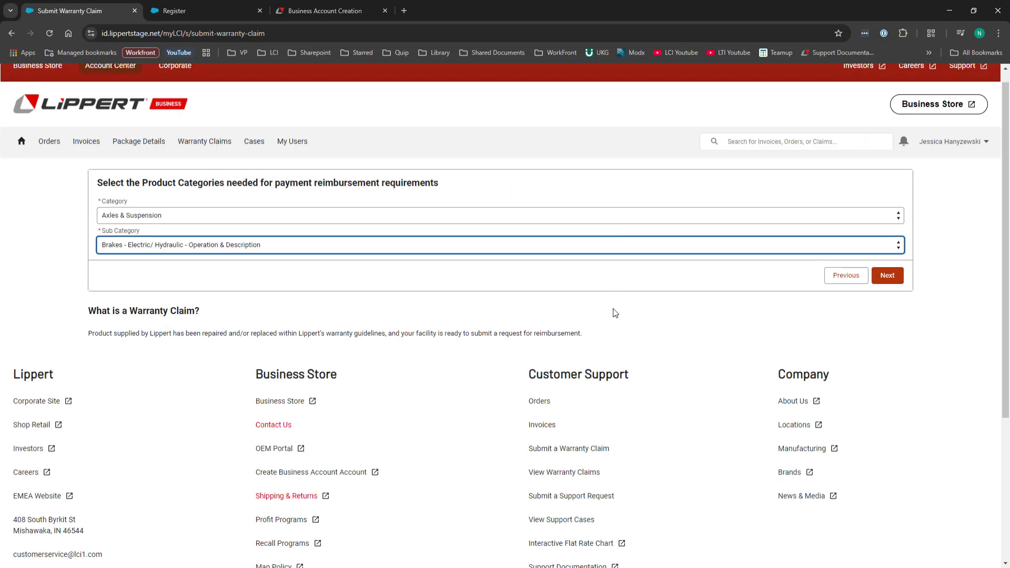
{"action": "left_click", "coordinate": [887, 275]}
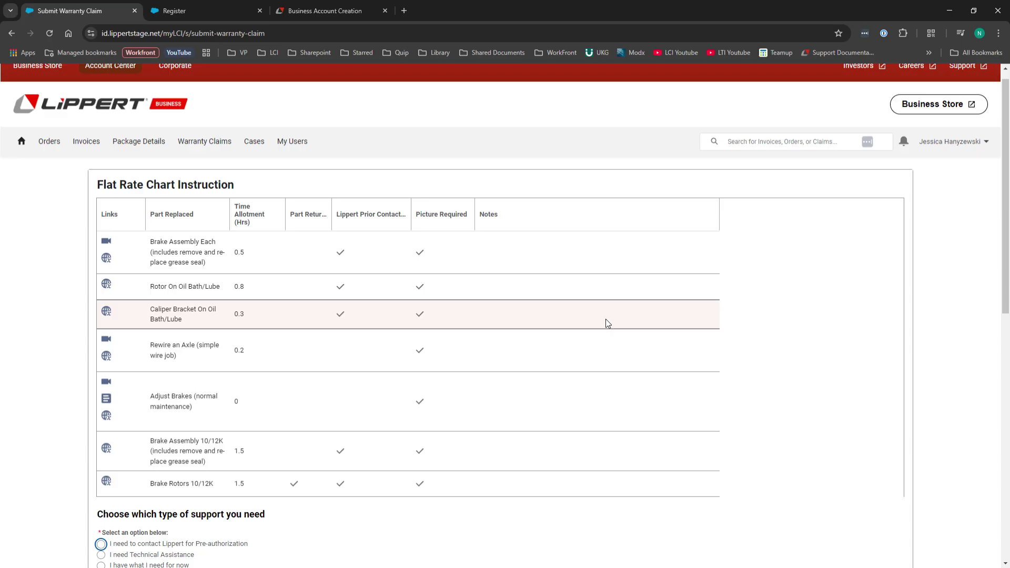
{"action": "scroll", "coordinate": [55, 200], "scroll_direction": "up", "scroll_amount": 2}
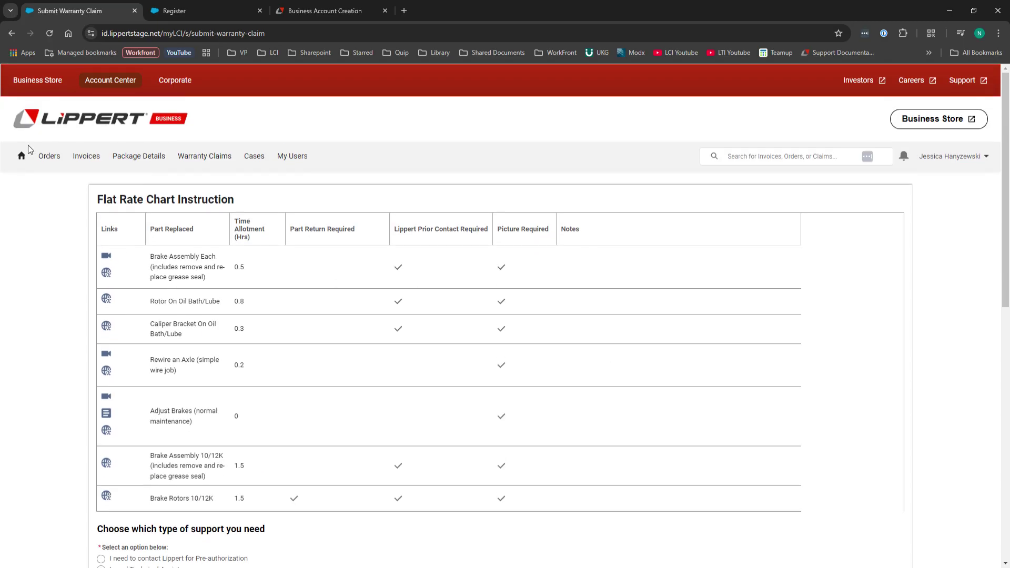
{"action": "left_click", "coordinate": [25, 157]}
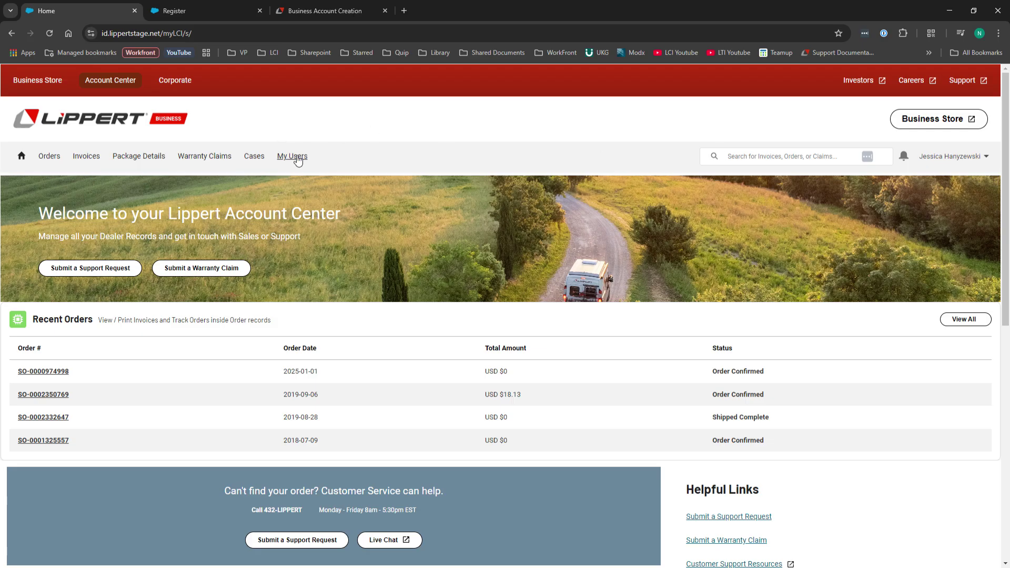
Open a contact from the account users list and preview its edit form with Inactive Contact ticked.
{"action": "left_click", "coordinate": [293, 156]}
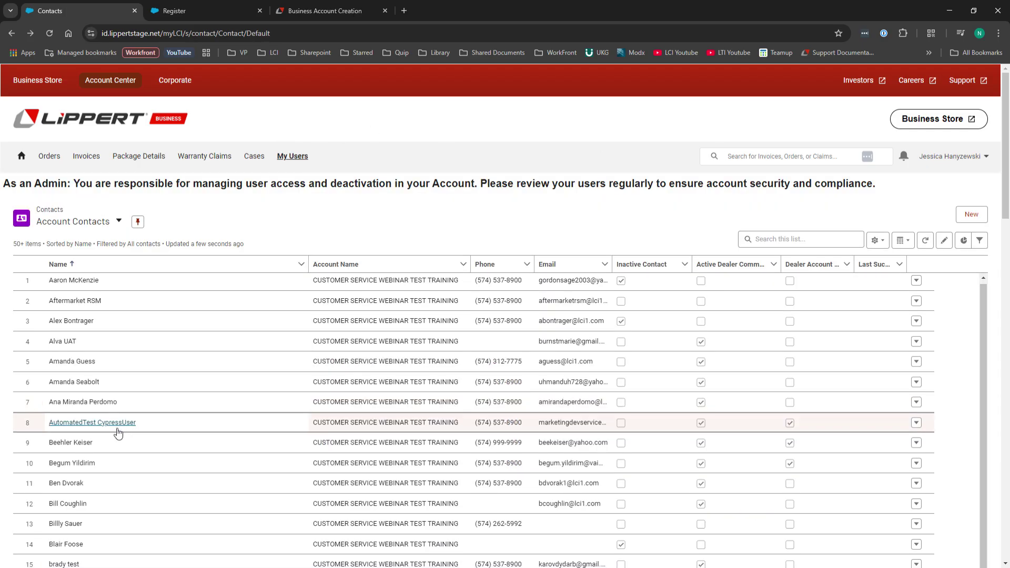
{"action": "scroll", "coordinate": [105, 433], "scroll_direction": "down", "scroll_amount": 5}
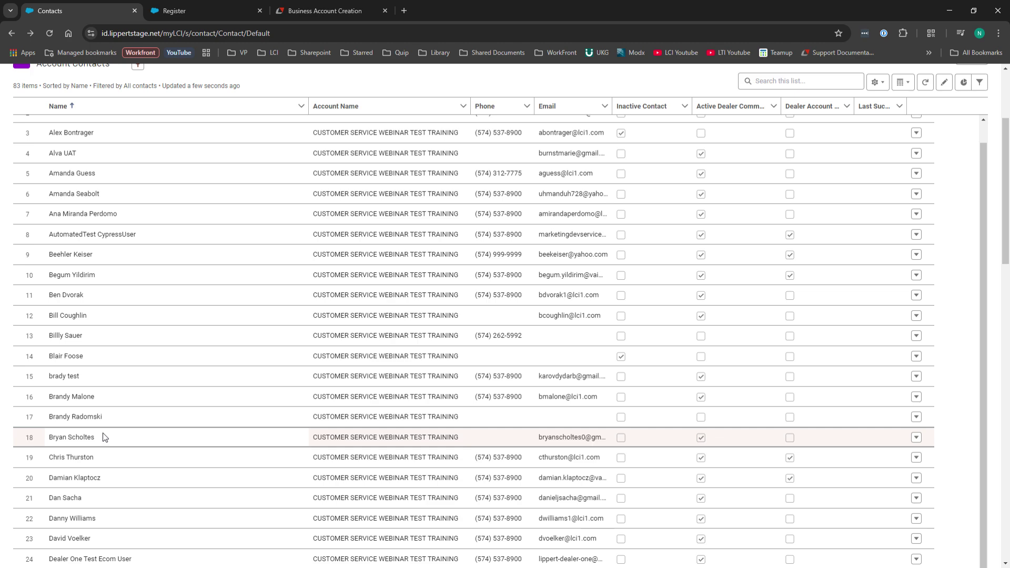
{"action": "scroll", "coordinate": [104, 437], "scroll_direction": "down", "scroll_amount": 2}
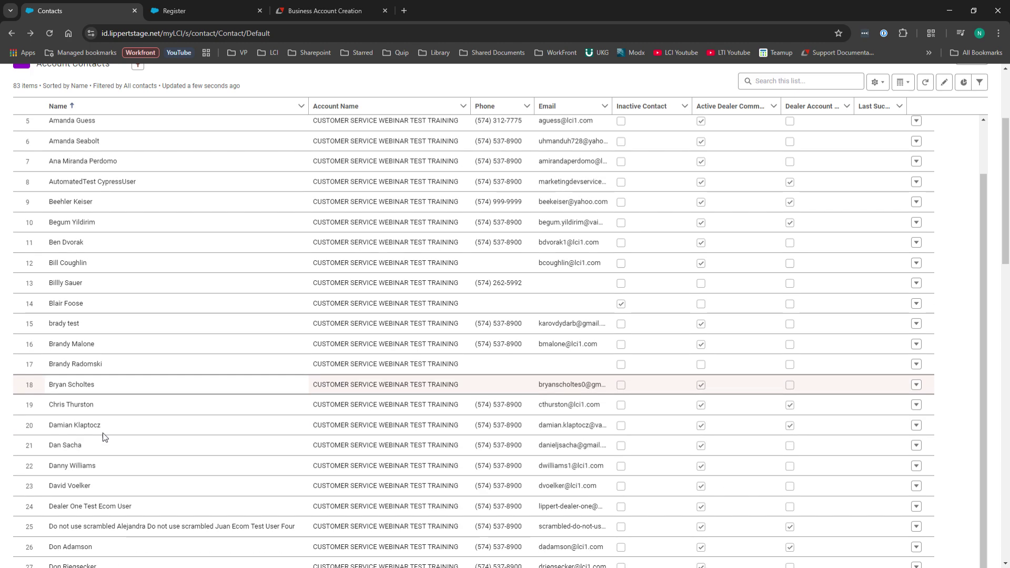
{"action": "left_click", "coordinate": [97, 454]}
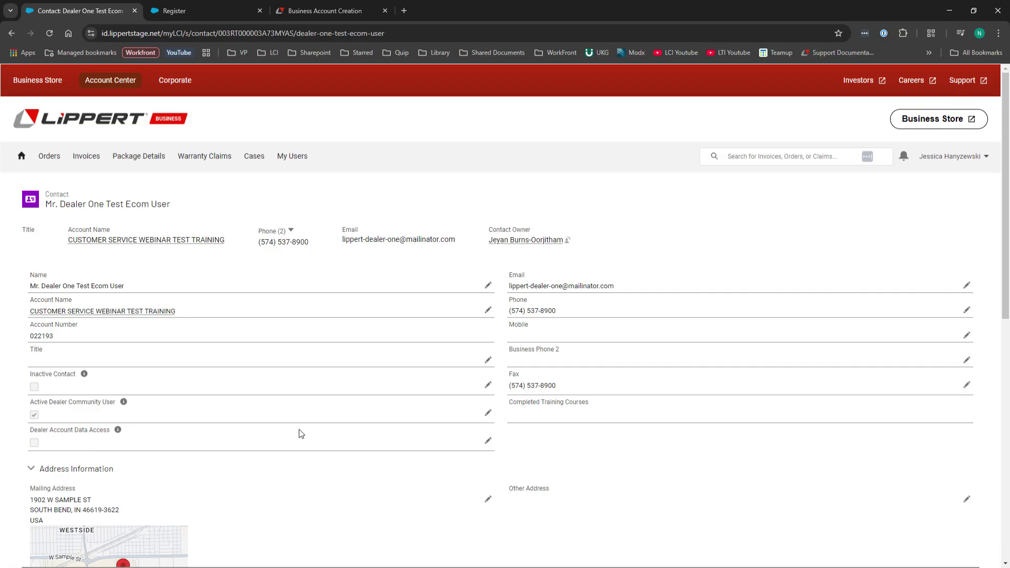
{"action": "left_click", "coordinate": [488, 385]}
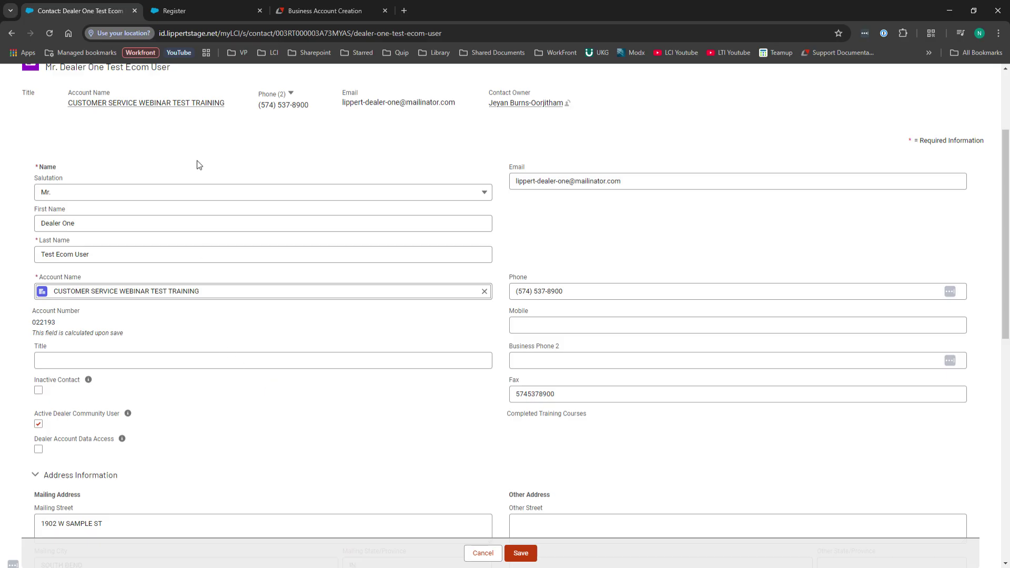
{"action": "left_click", "coordinate": [38, 391]}
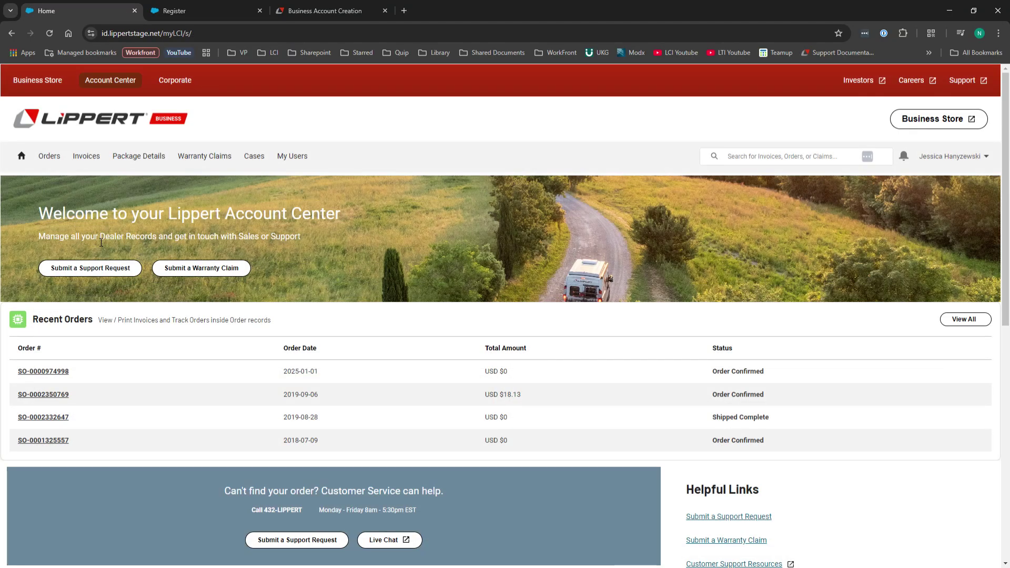
Open the Orders - All list view from the navigation bar.
{"action": "left_click", "coordinate": [49, 156]}
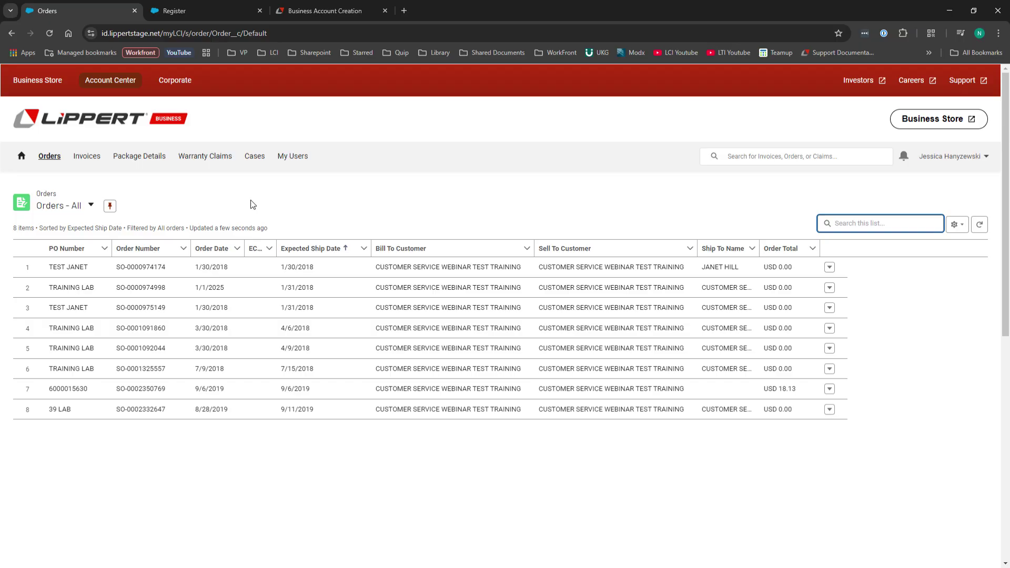
Sort the orders list by Expected Ship Date, newest first.
{"action": "left_click", "coordinate": [98, 205]}
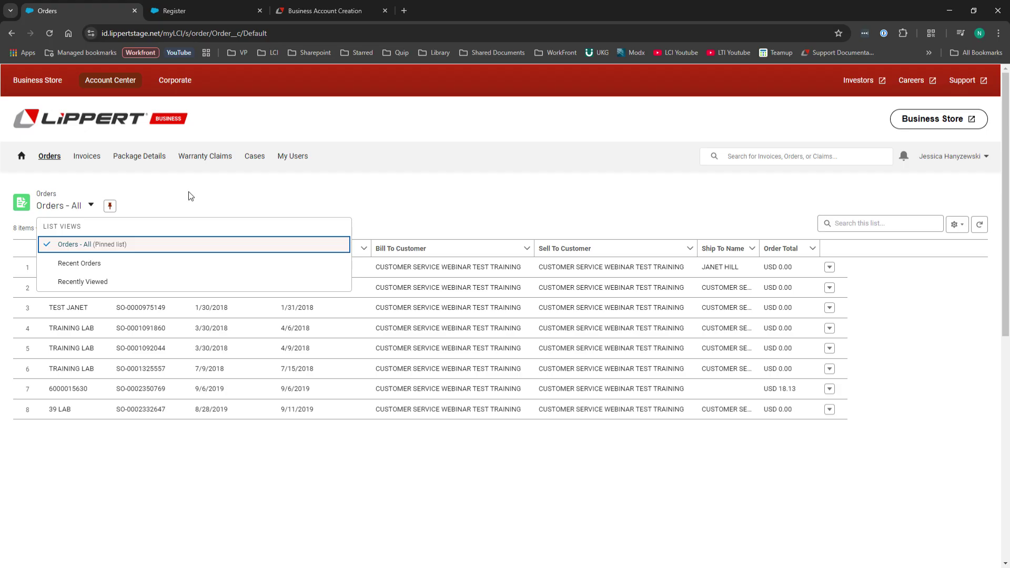
{"action": "key", "text": "Escape"}
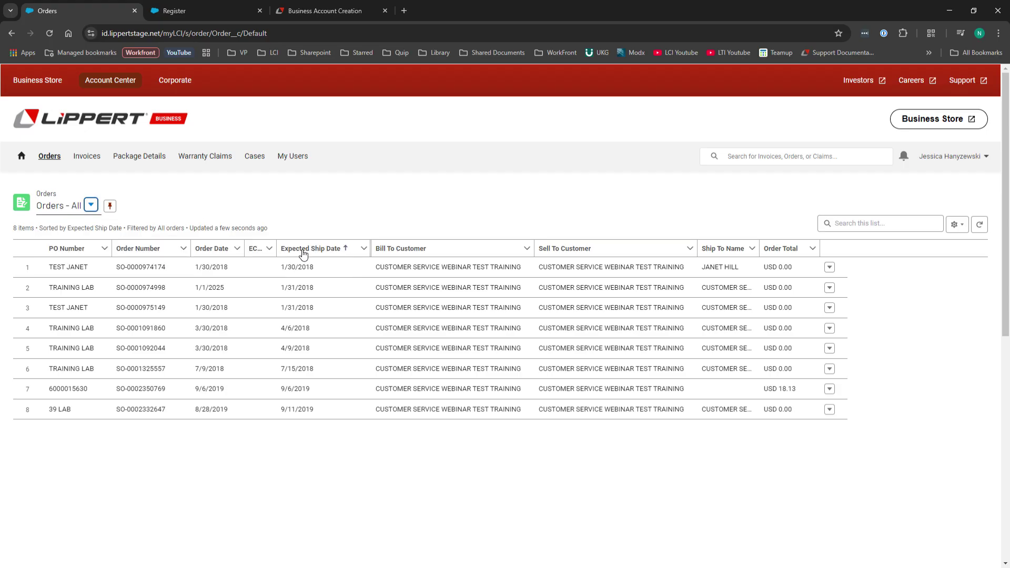
{"action": "left_click", "coordinate": [303, 255]}
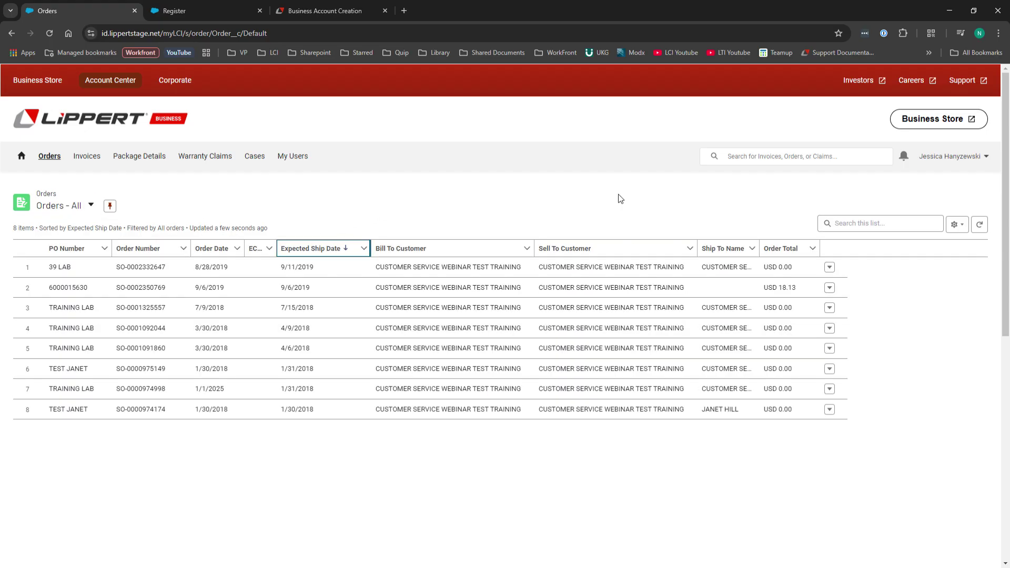
{"action": "left_click", "coordinate": [868, 226]}
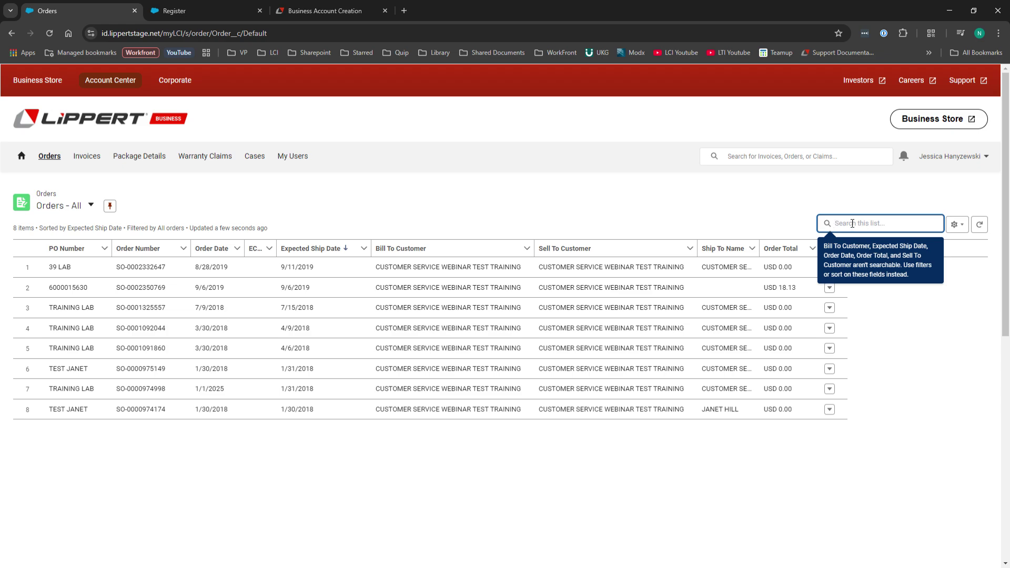
{"action": "key", "text": "Return"}
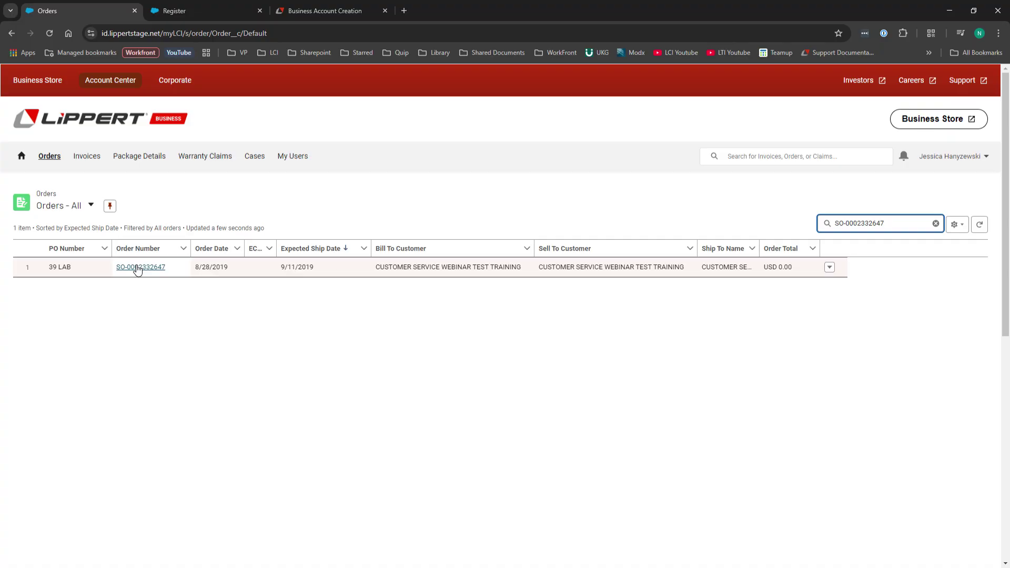
{"action": "left_click", "coordinate": [138, 268]}
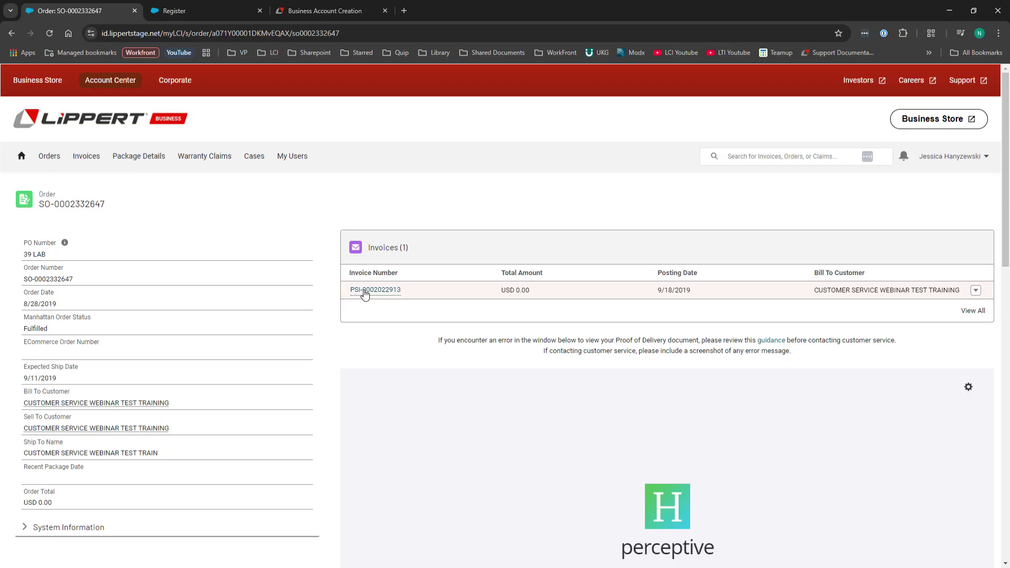
{"action": "mouse_move", "coordinate": [363, 290]}
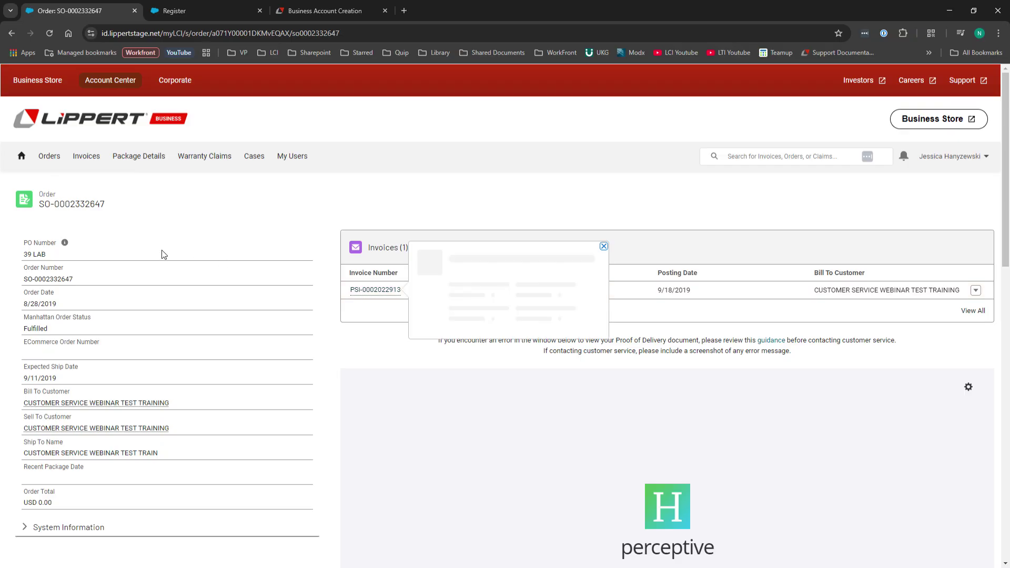
{"action": "left_click", "coordinate": [369, 290]}
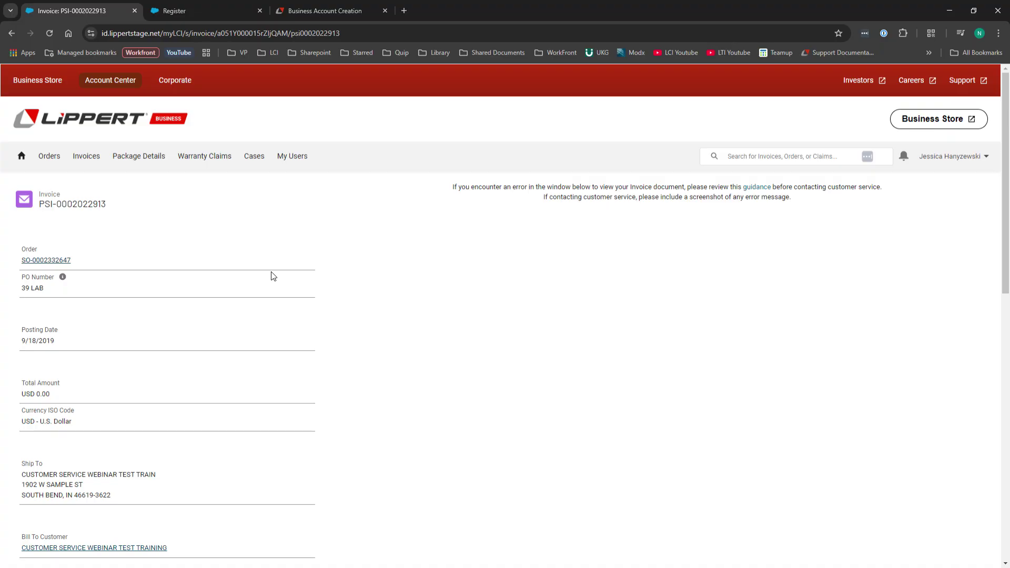
{"action": "left_click", "coordinate": [23, 160]}
{"action": "left_click", "coordinate": [90, 156]}
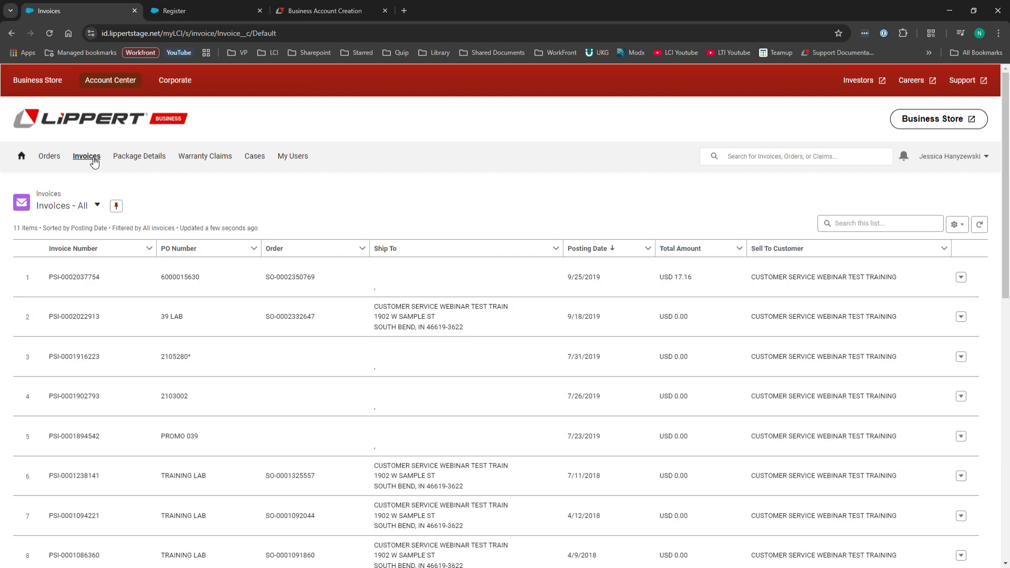
{"action": "left_click", "coordinate": [98, 205]}
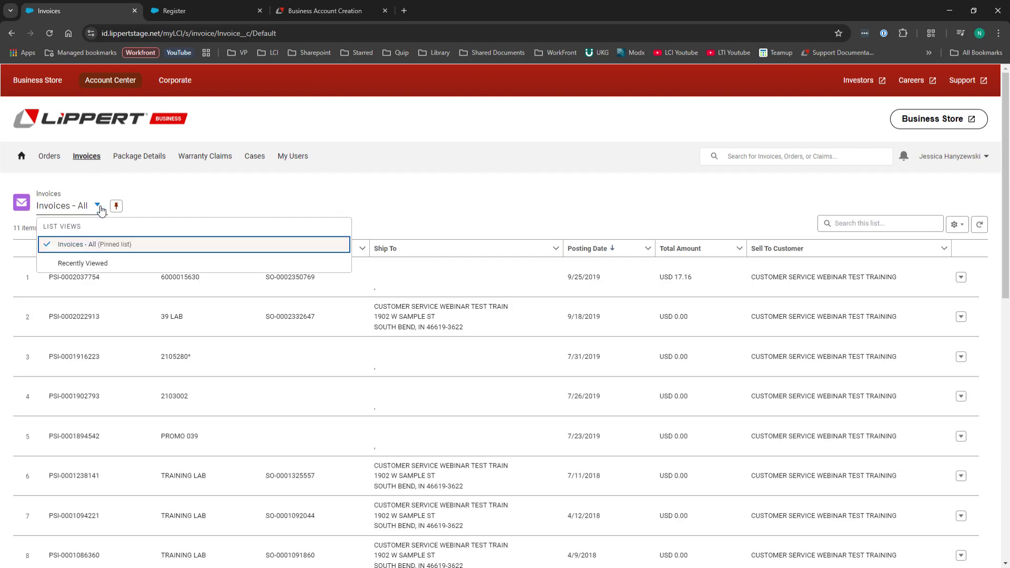
{"action": "left_click", "coordinate": [101, 209]}
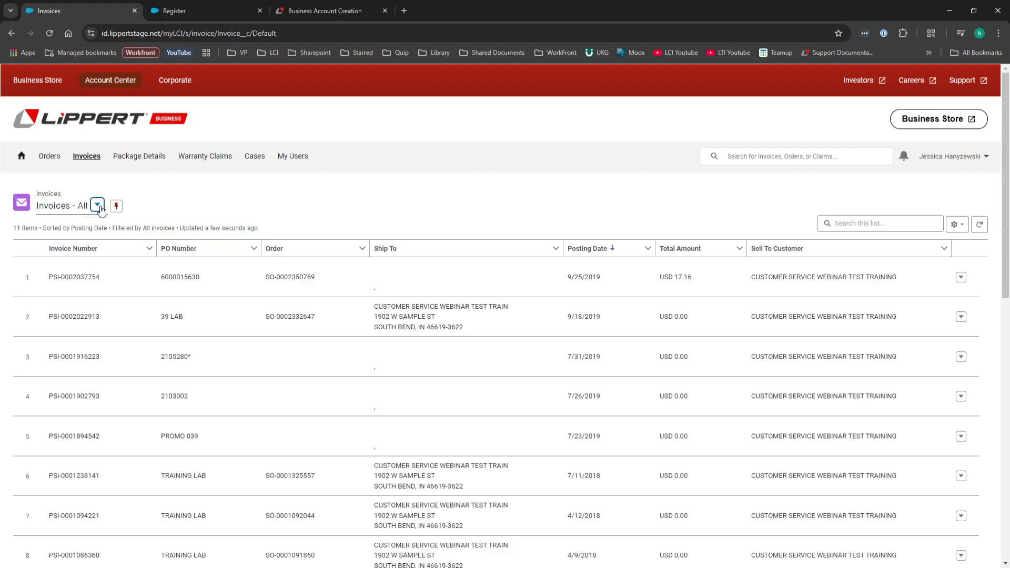
{"action": "left_click", "coordinate": [96, 279]}
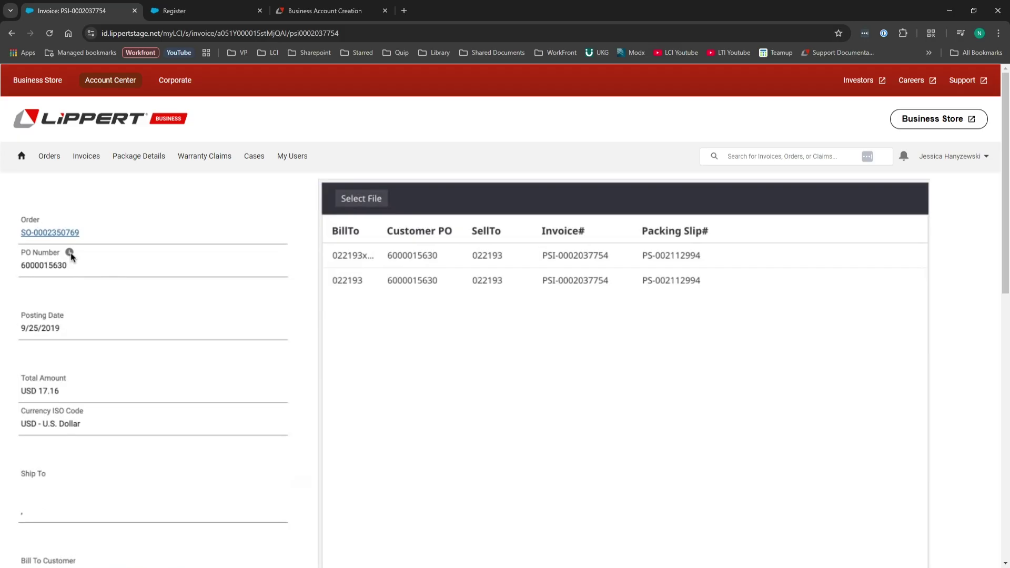
{"action": "scroll", "coordinate": [105, 332], "scroll_direction": "down", "scroll_amount": 2}
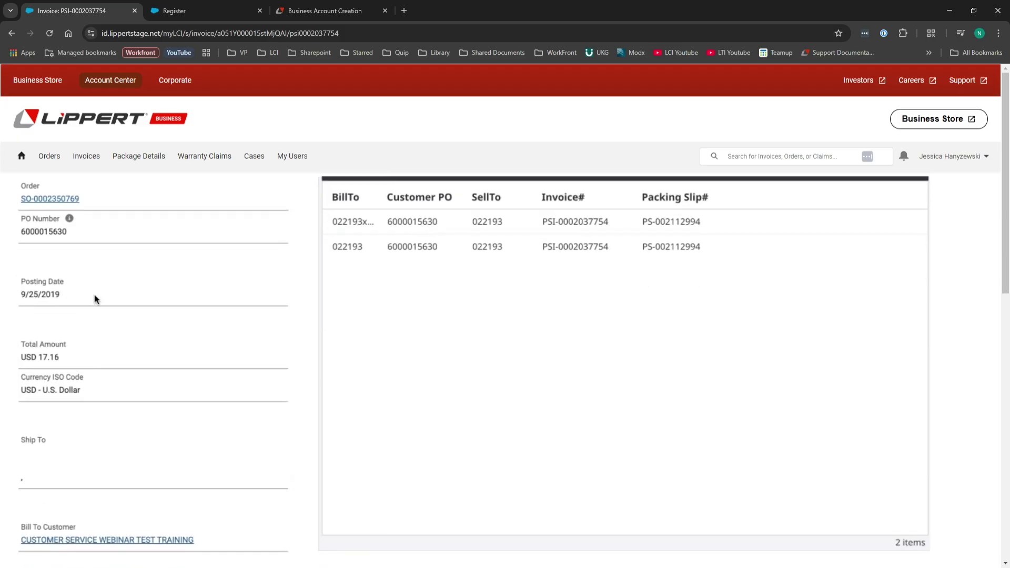
{"action": "scroll", "coordinate": [95, 335], "scroll_direction": "down", "scroll_amount": 6}
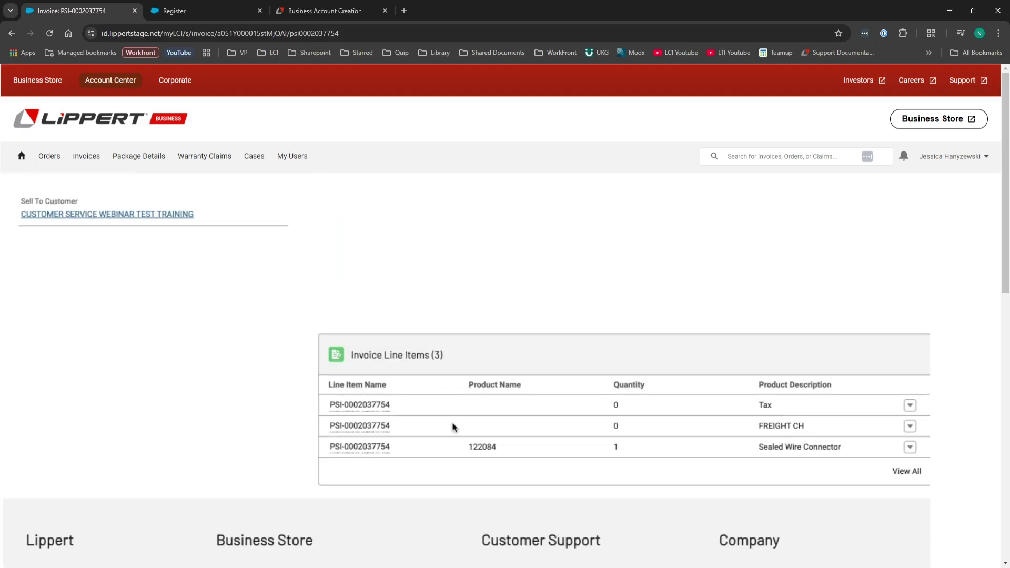
{"action": "scroll", "coordinate": [794, 418], "scroll_direction": "up", "scroll_amount": 1}
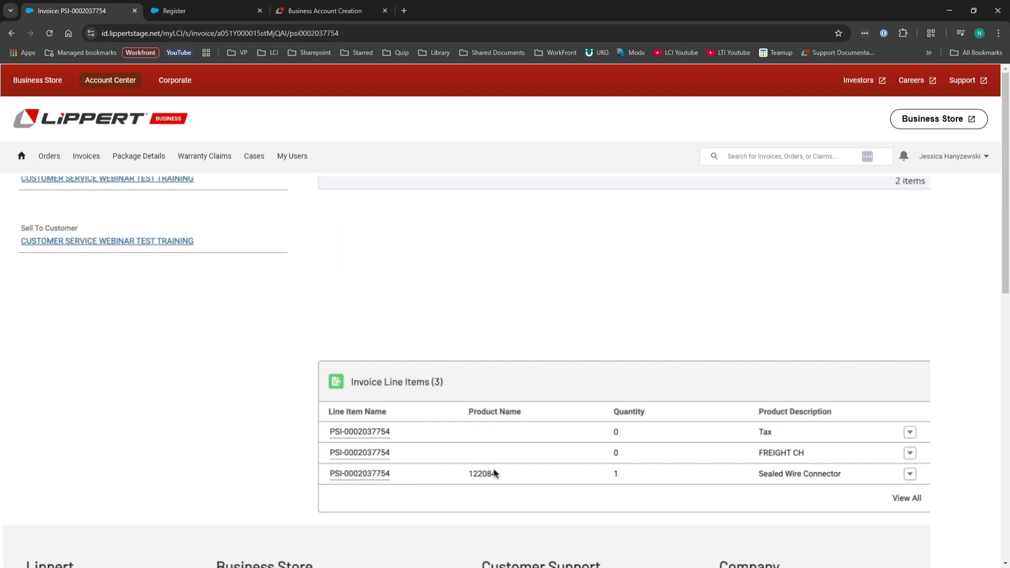
{"action": "scroll", "coordinate": [494, 474], "scroll_direction": "up", "scroll_amount": 8}
{"action": "scroll", "coordinate": [494, 473], "scroll_direction": "up", "scroll_amount": 1}
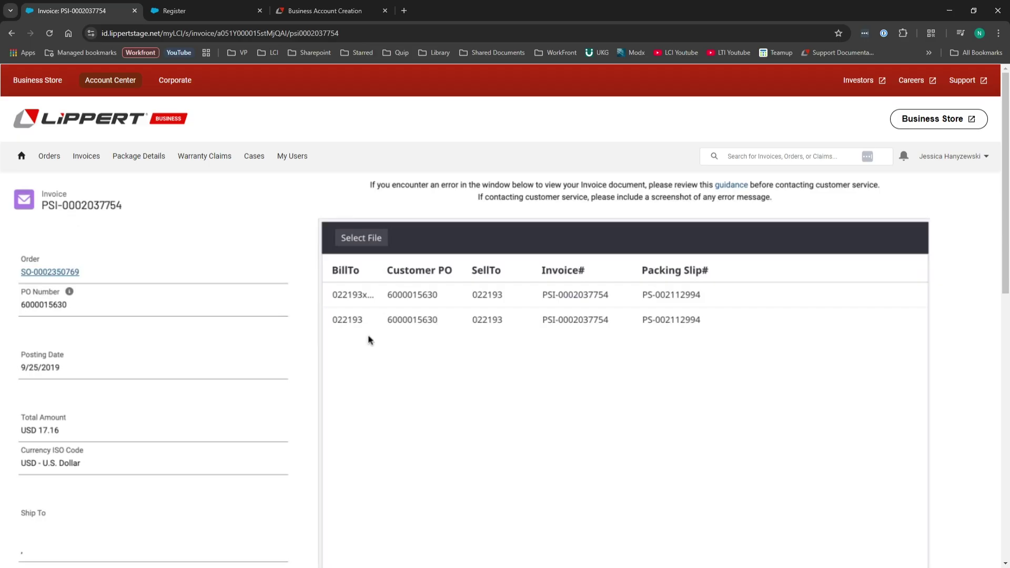
{"action": "left_click", "coordinate": [361, 317]}
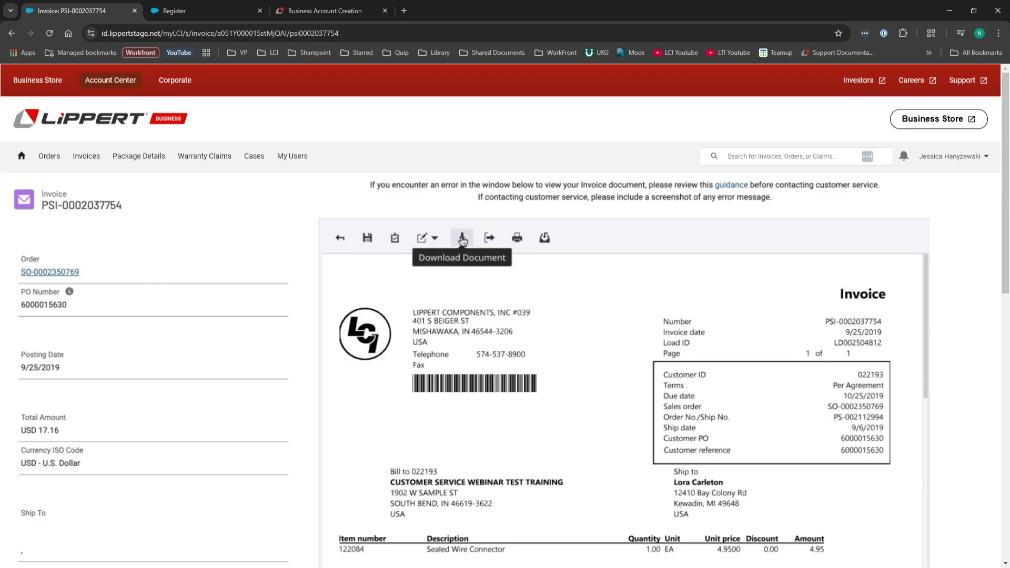
{"action": "scroll", "coordinate": [473, 249], "scroll_direction": "down", "scroll_amount": 3}
{"action": "left_click", "coordinate": [22, 158]}
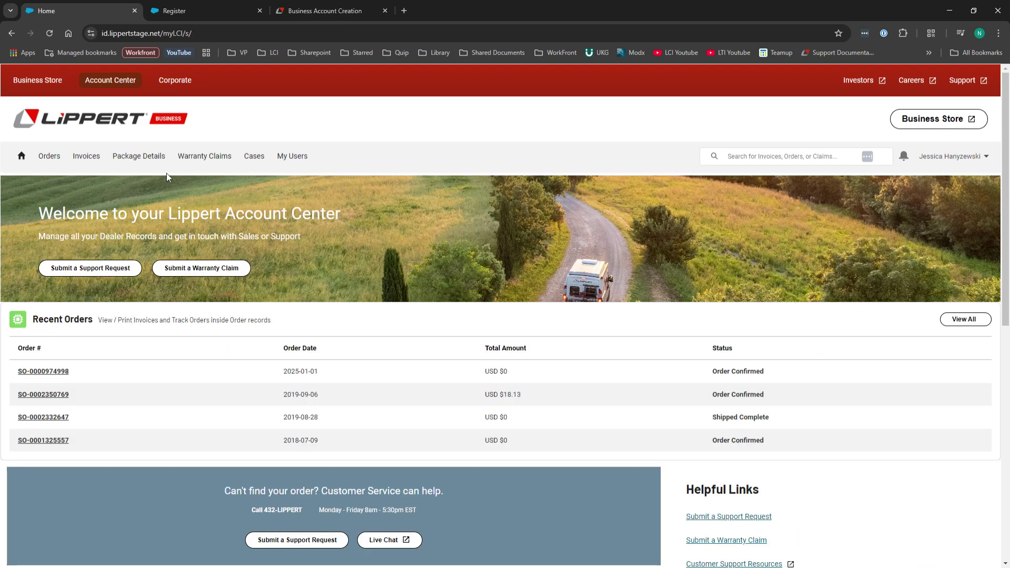
Open package PS-002112994-1.0 from Package Details, check its UPS tracking, then return home.
{"action": "left_click", "coordinate": [158, 161]}
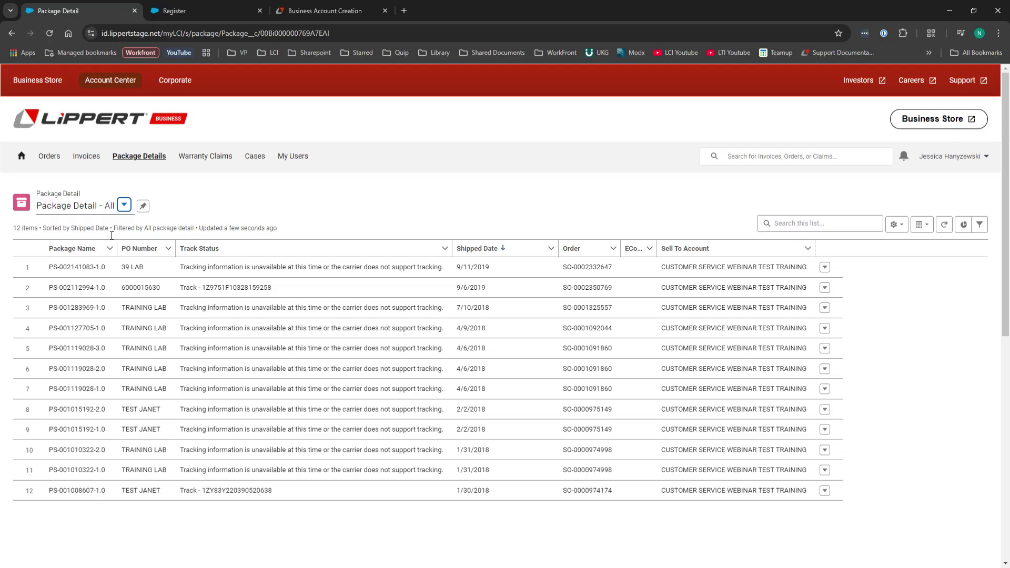
{"action": "left_click", "coordinate": [81, 287]}
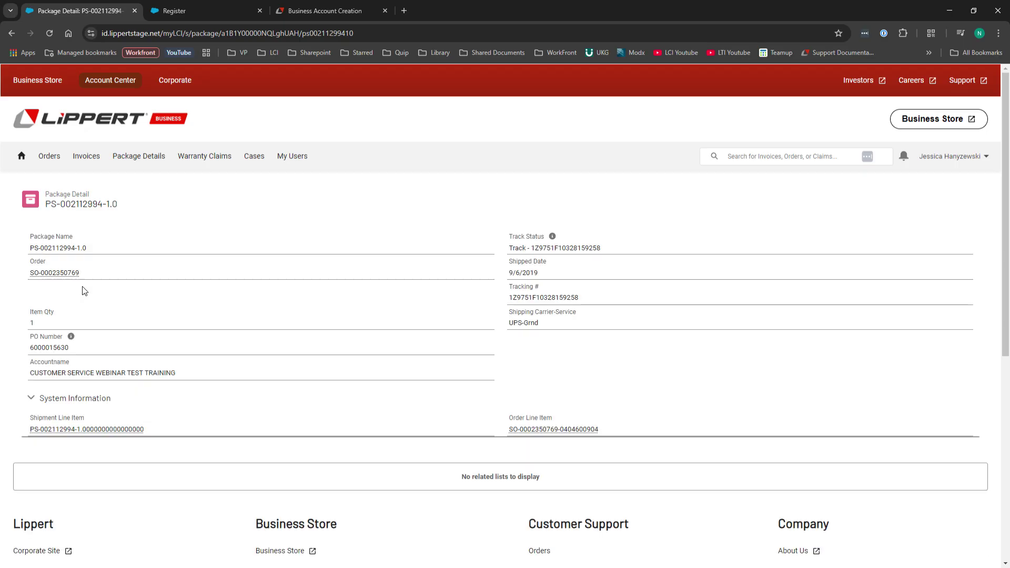
{"action": "left_click", "coordinate": [577, 252]}
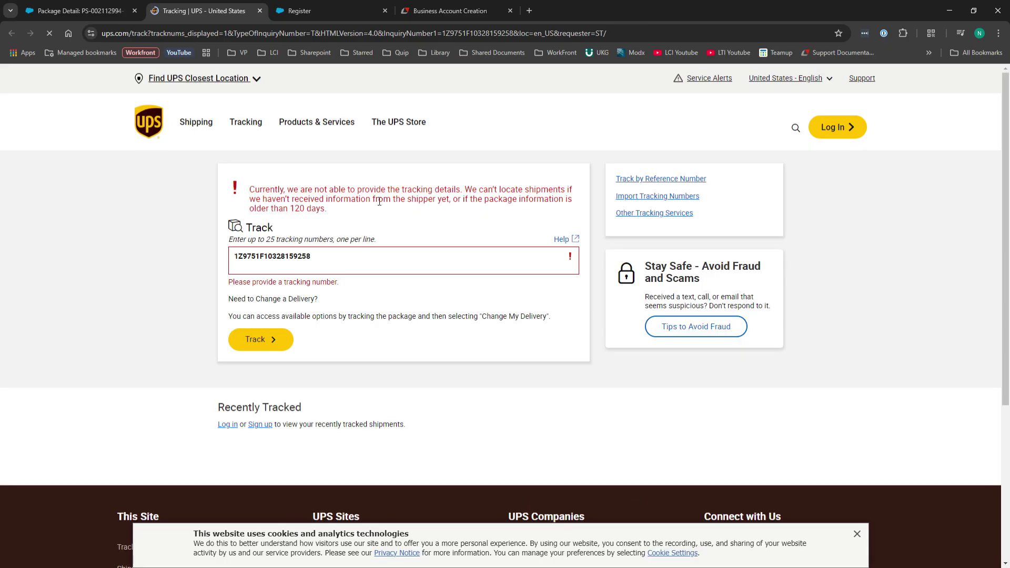
{"action": "left_click", "coordinate": [260, 11]}
{"action": "left_click", "coordinate": [22, 157]}
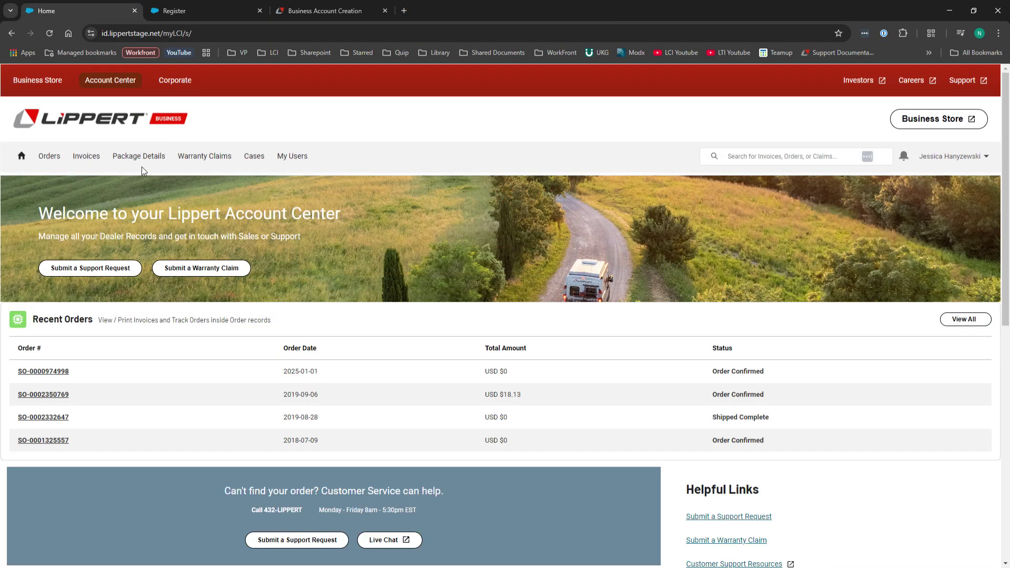
Open the Warranty Items list, view denied item CLI - 000317523, then go back home.
{"action": "left_click", "coordinate": [191, 161]}
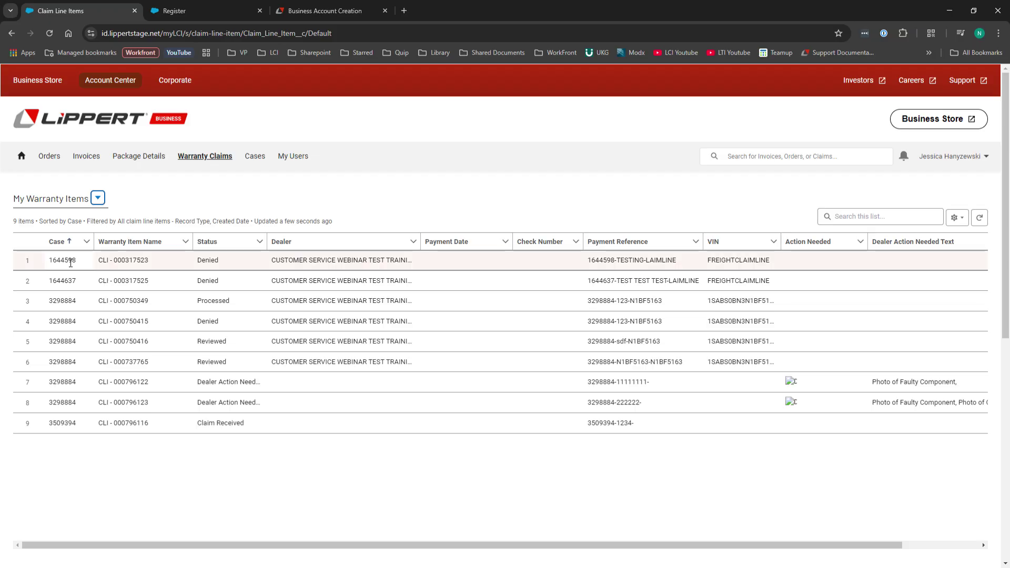
{"action": "left_click", "coordinate": [119, 261]}
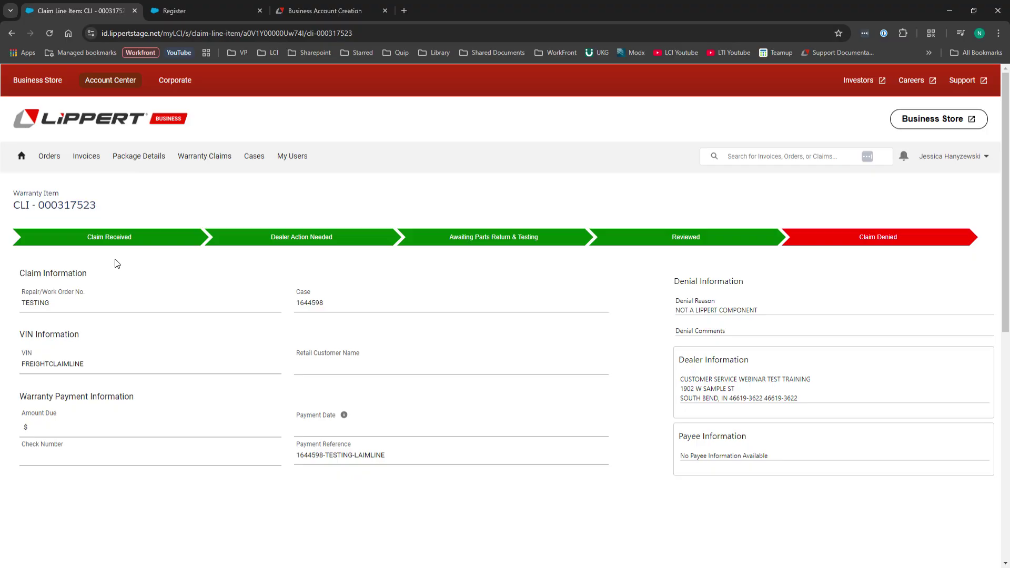
{"action": "left_click", "coordinate": [23, 158]}
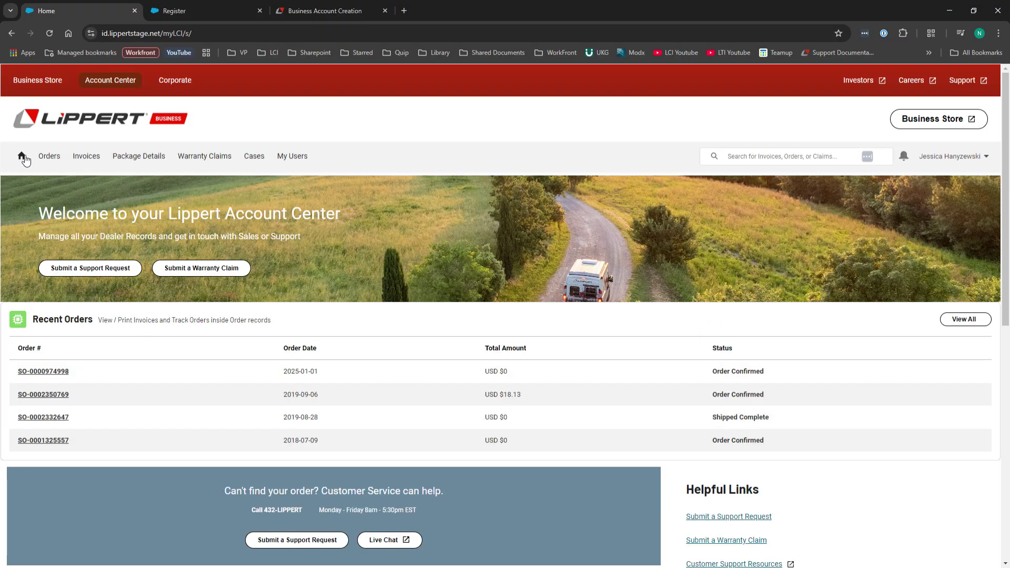
{"action": "left_click", "coordinate": [257, 164]}
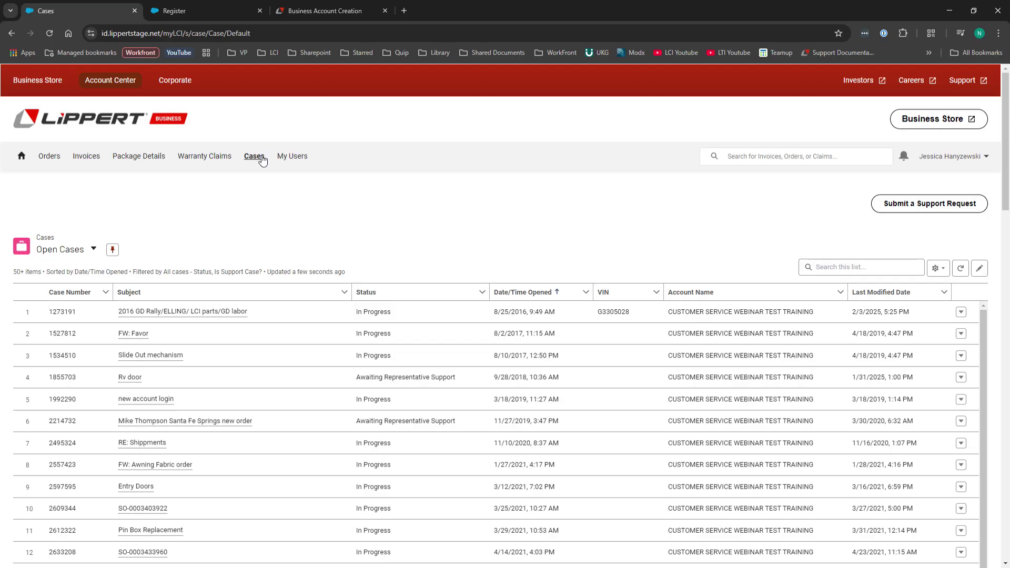
{"action": "left_click", "coordinate": [62, 312]}
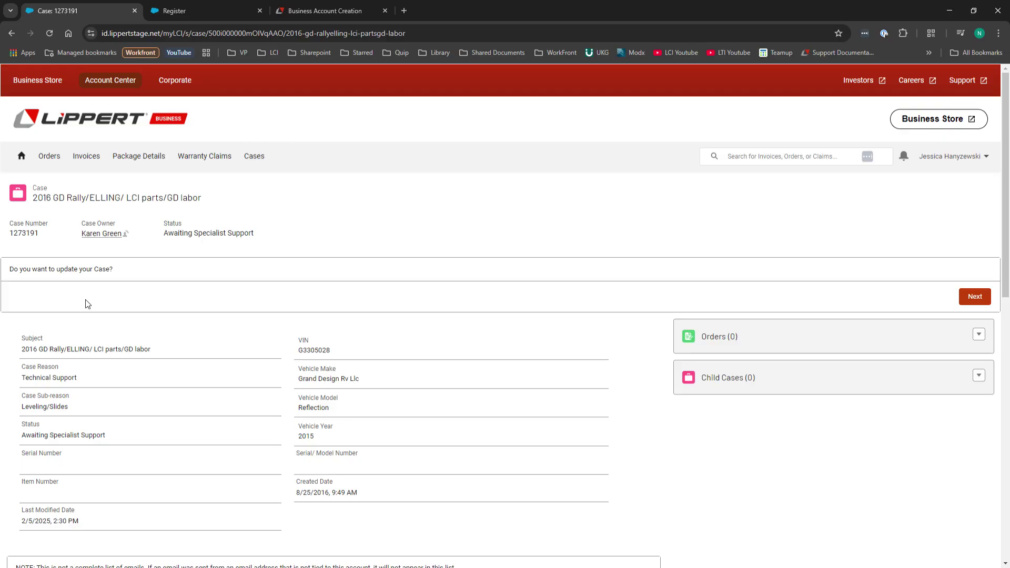
{"action": "scroll", "coordinate": [87, 304], "scroll_direction": "down", "scroll_amount": 6}
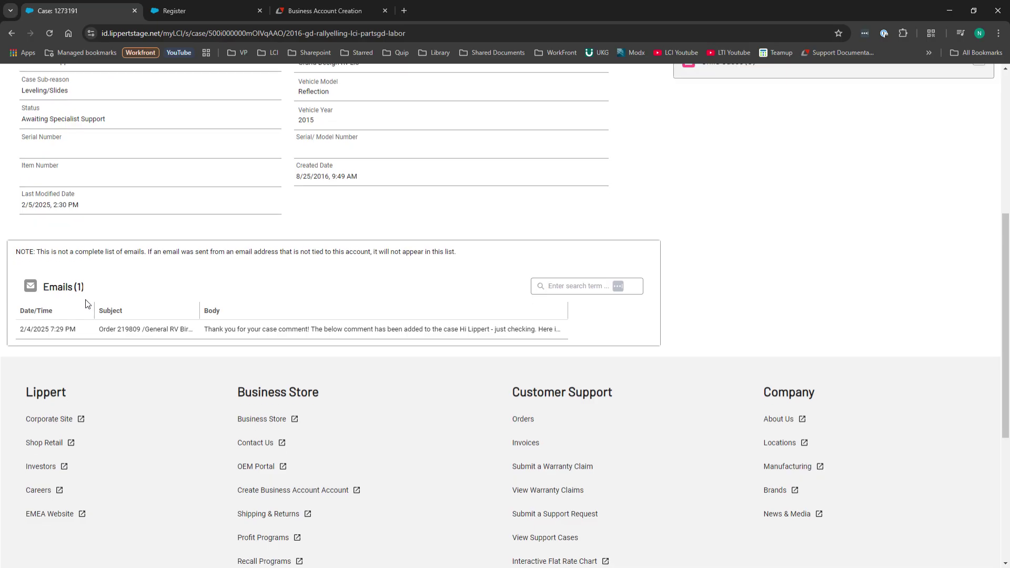
{"action": "scroll", "coordinate": [87, 304], "scroll_direction": "up", "scroll_amount": 6}
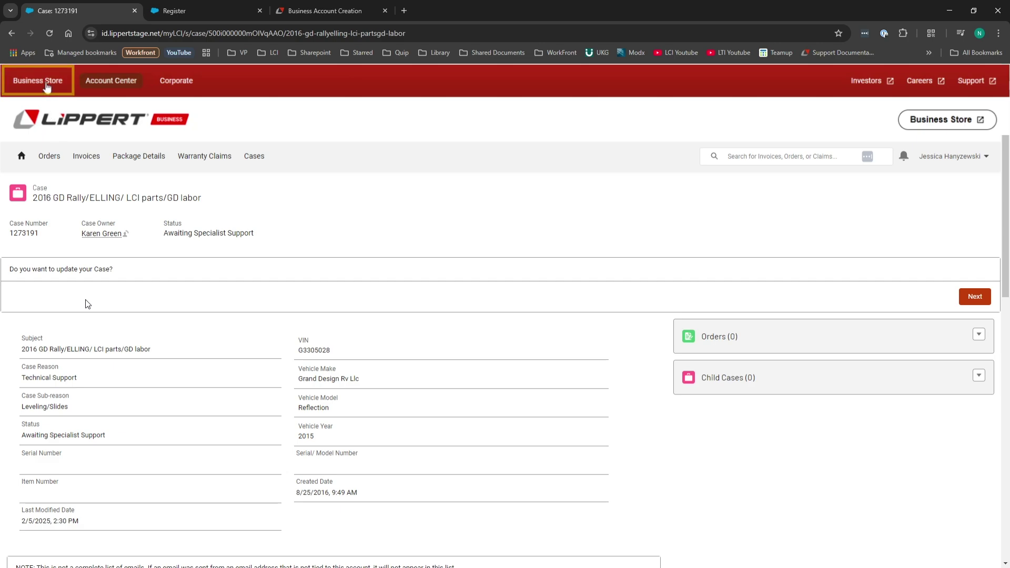
In the Business Store, browse departments down to RVing > Campsite, Patio & Entryway > Campsite Accessories.
{"action": "left_click", "coordinate": [39, 83]}
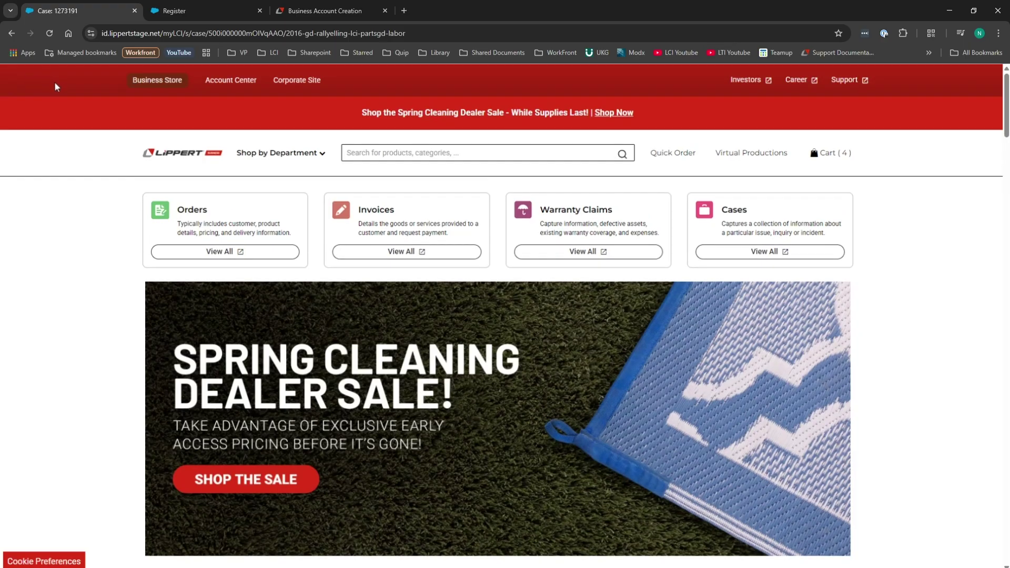
{"action": "left_click", "coordinate": [322, 154]}
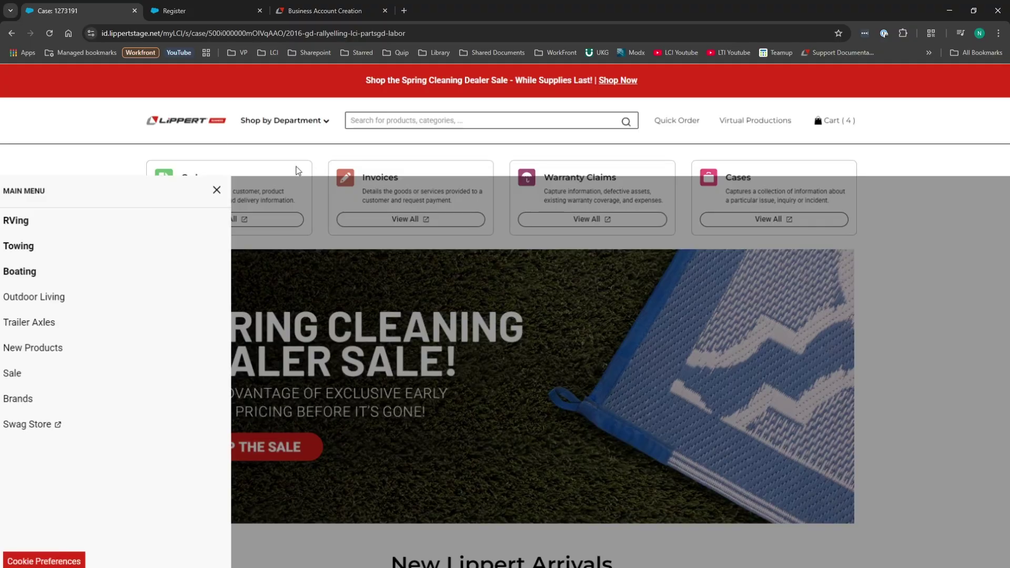
{"action": "left_click", "coordinate": [31, 220]}
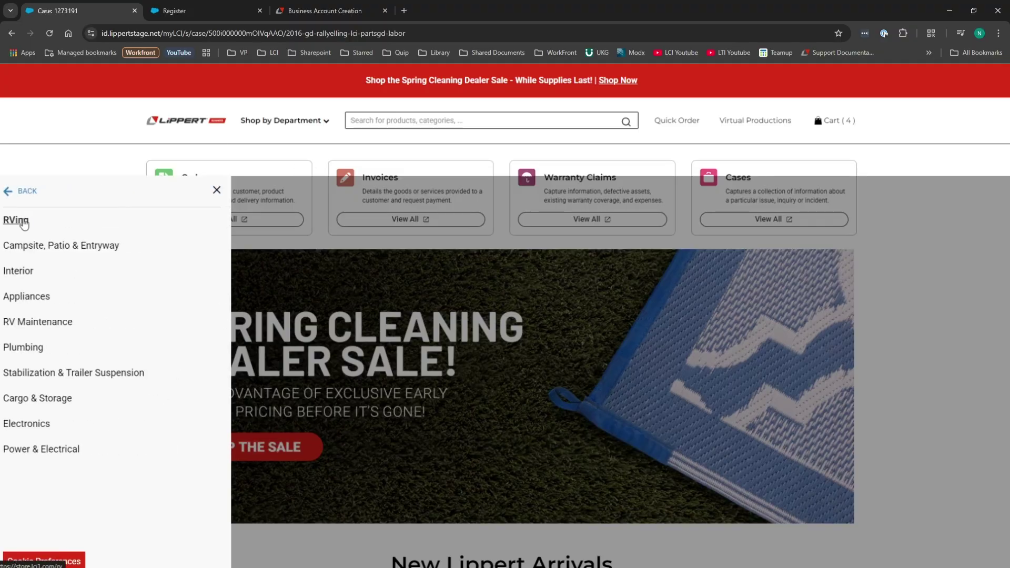
{"action": "left_click", "coordinate": [42, 246]}
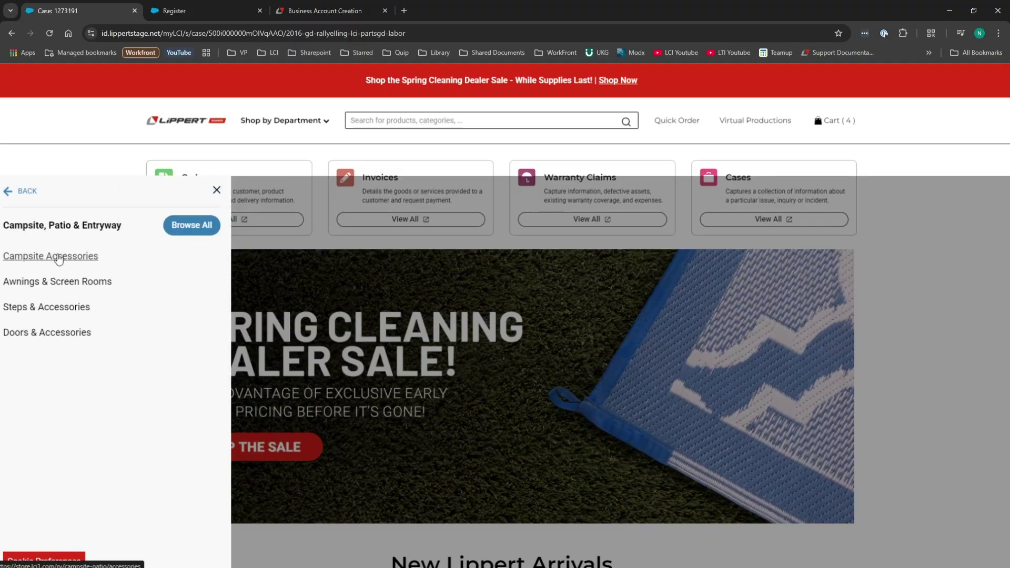
{"action": "left_click", "coordinate": [59, 257]}
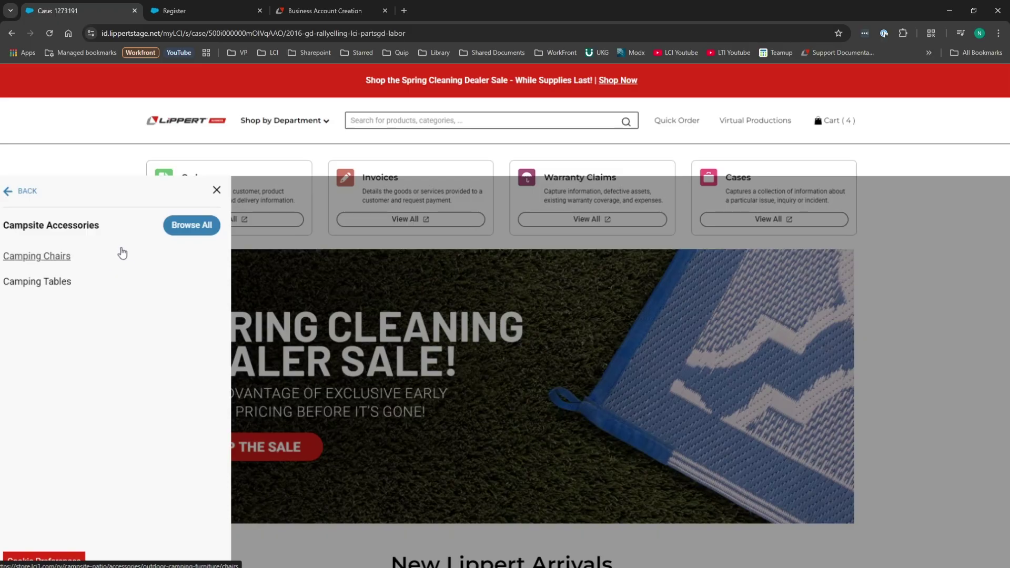
{"action": "left_click", "coordinate": [215, 190]}
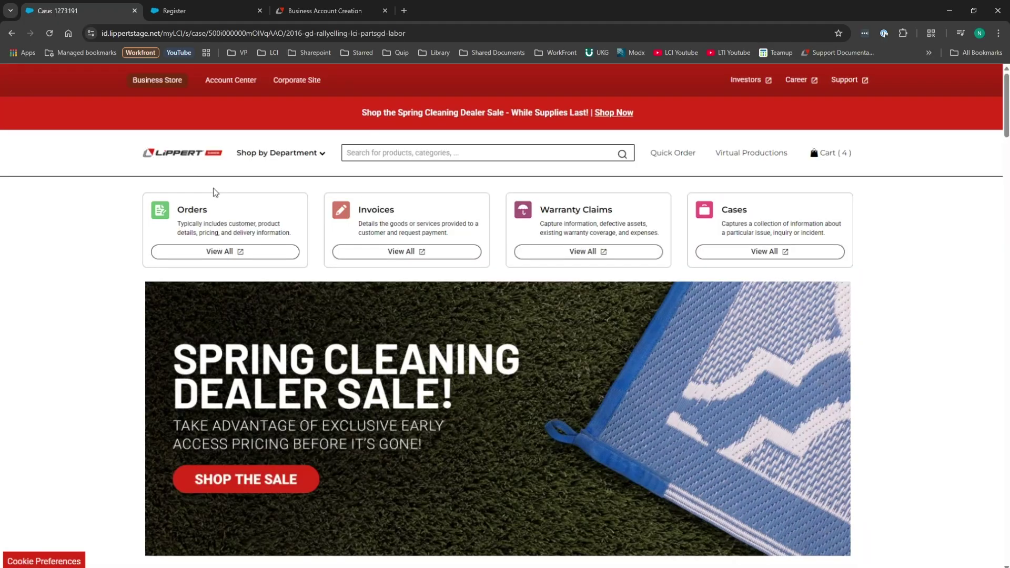
Search for part 141111, view the Quick Order form, then return to the store home page.
{"action": "left_click", "coordinate": [370, 156]}
{"action": "type", "text": "14"}
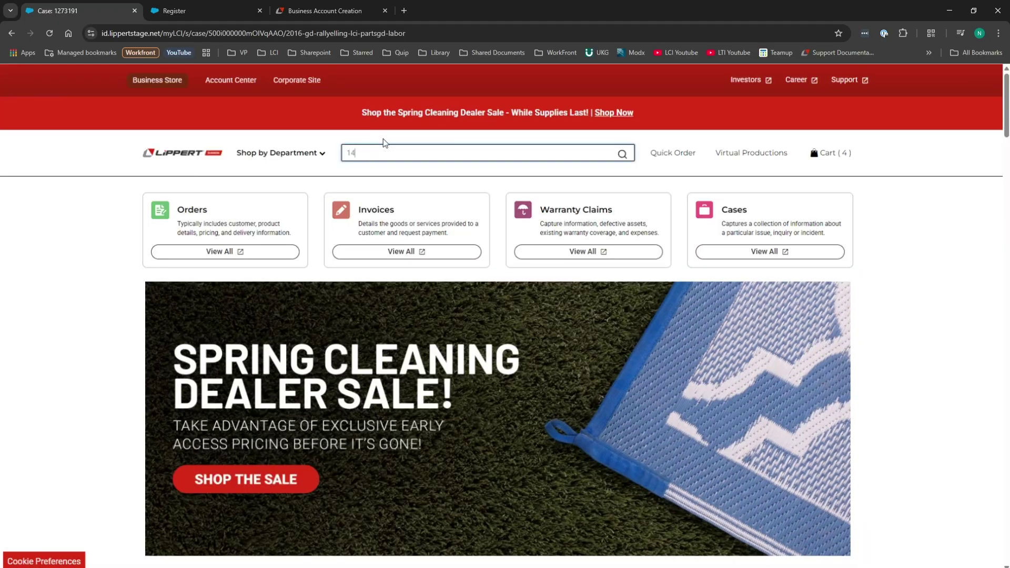
{"action": "type", "text": "1111"}
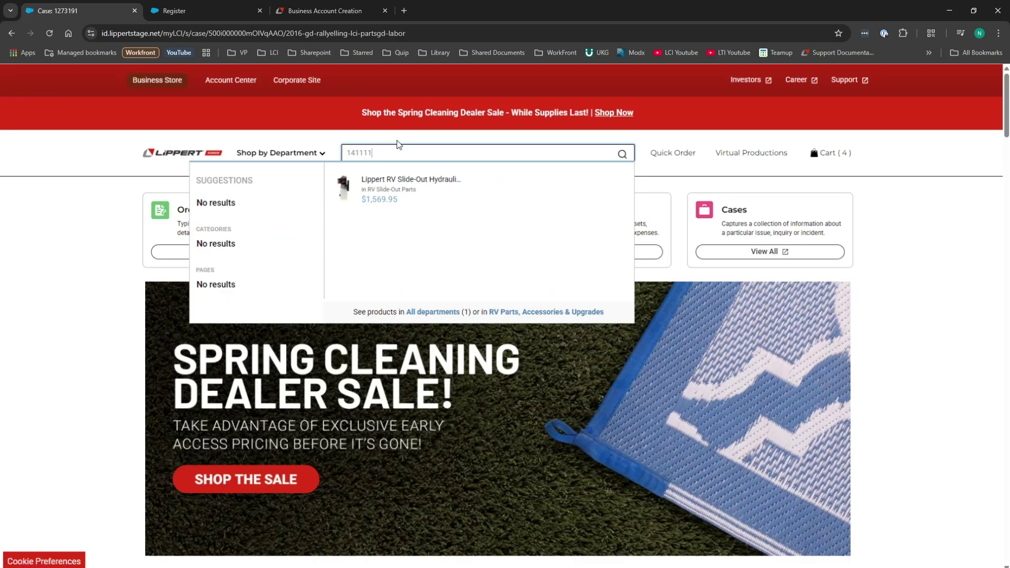
{"action": "left_click", "coordinate": [398, 142]}
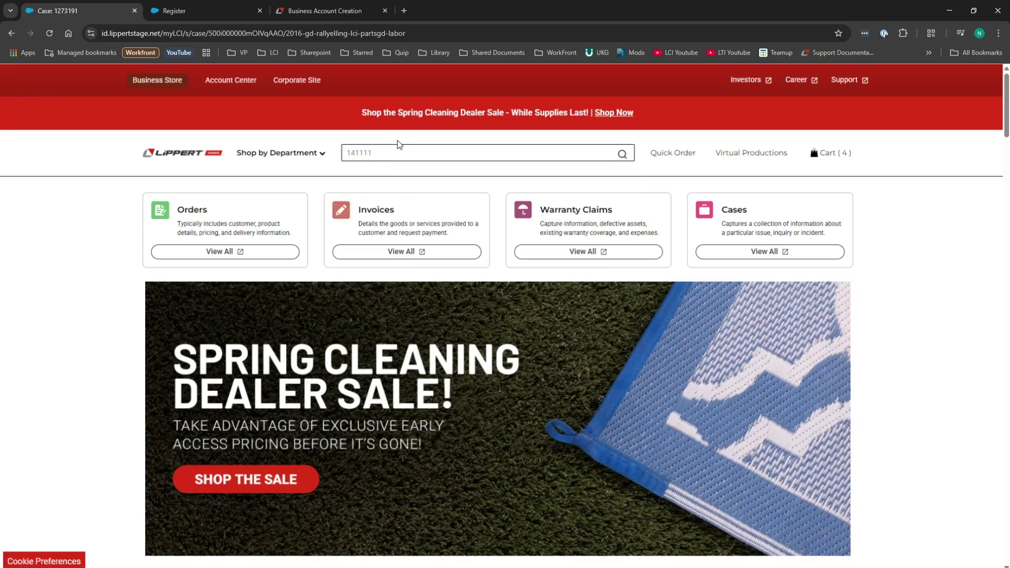
{"action": "left_click", "coordinate": [679, 162]}
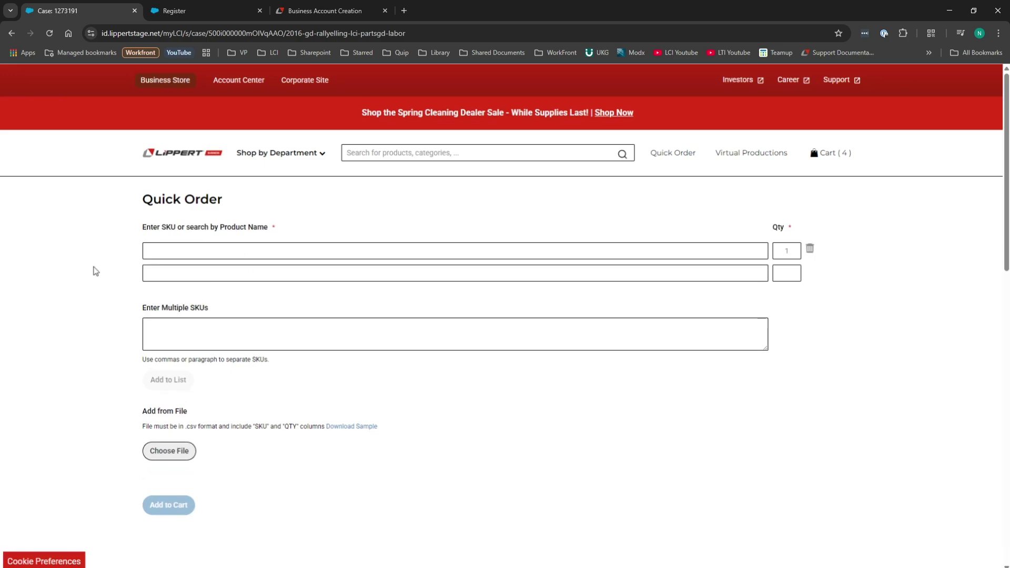
{"action": "left_click", "coordinate": [166, 85]}
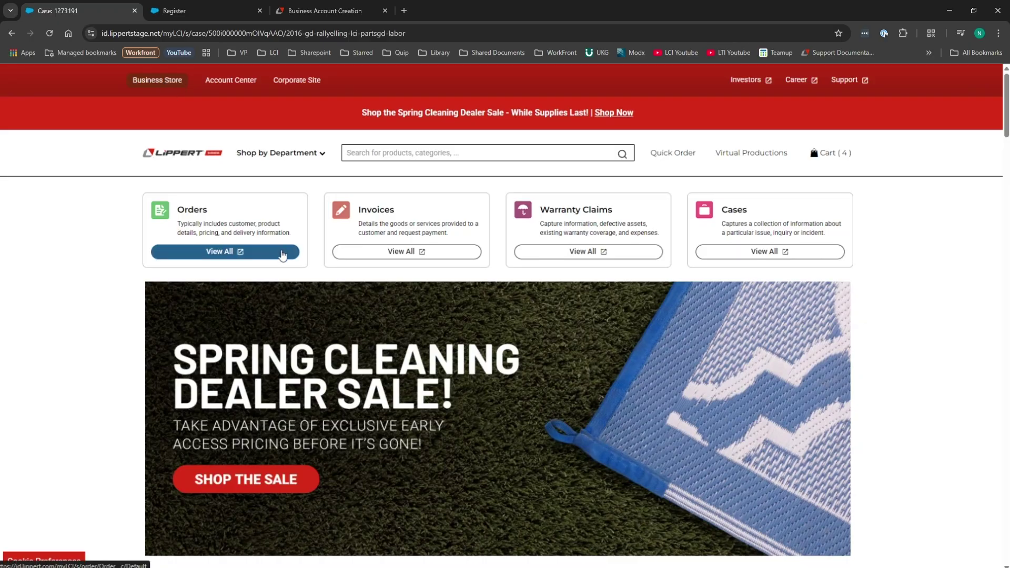
Open the store account dashboard and review My Orders, closing the order search filter.
{"action": "left_click", "coordinate": [731, 158]}
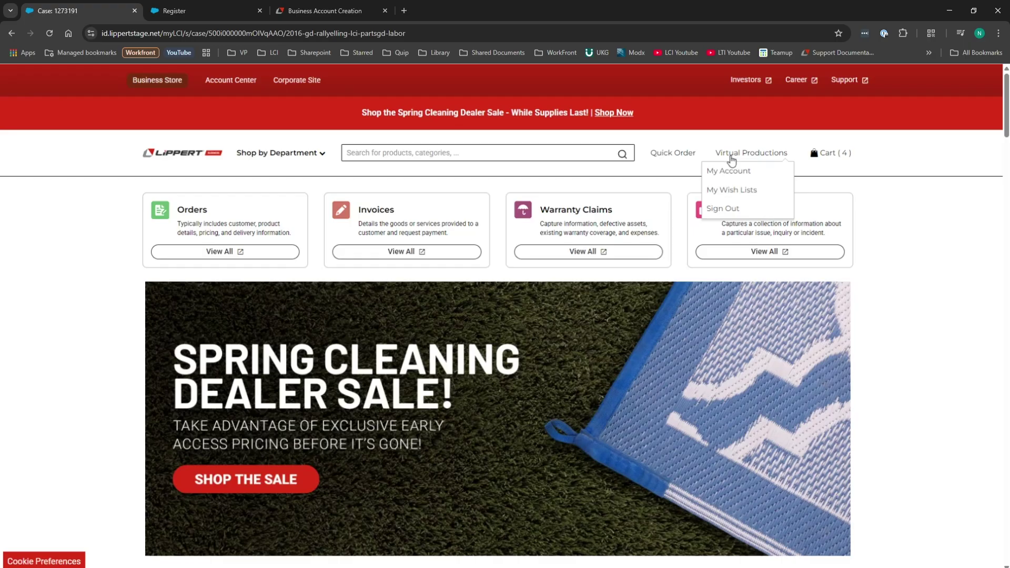
{"action": "left_click", "coordinate": [734, 171]}
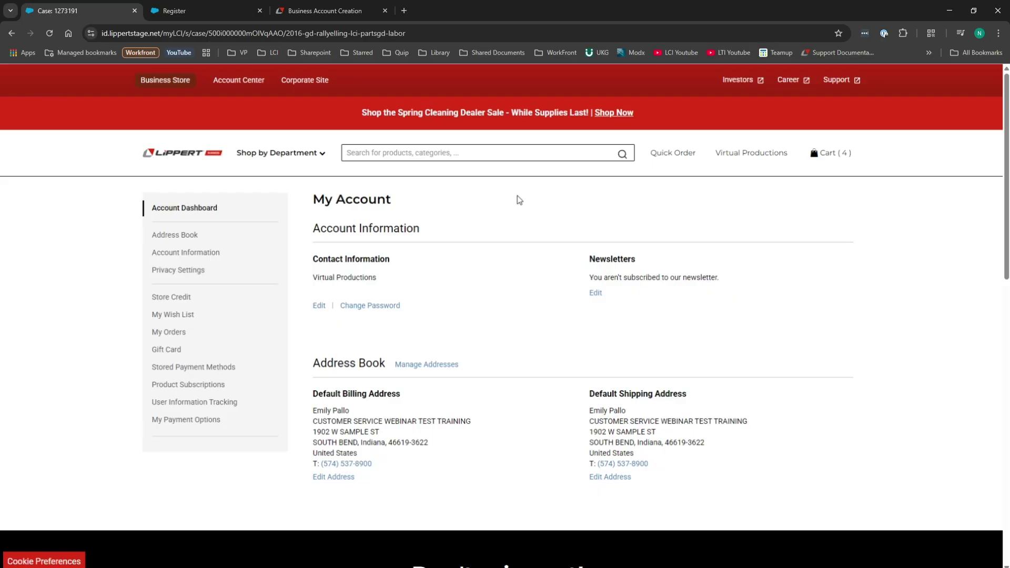
{"action": "left_click", "coordinate": [181, 333]}
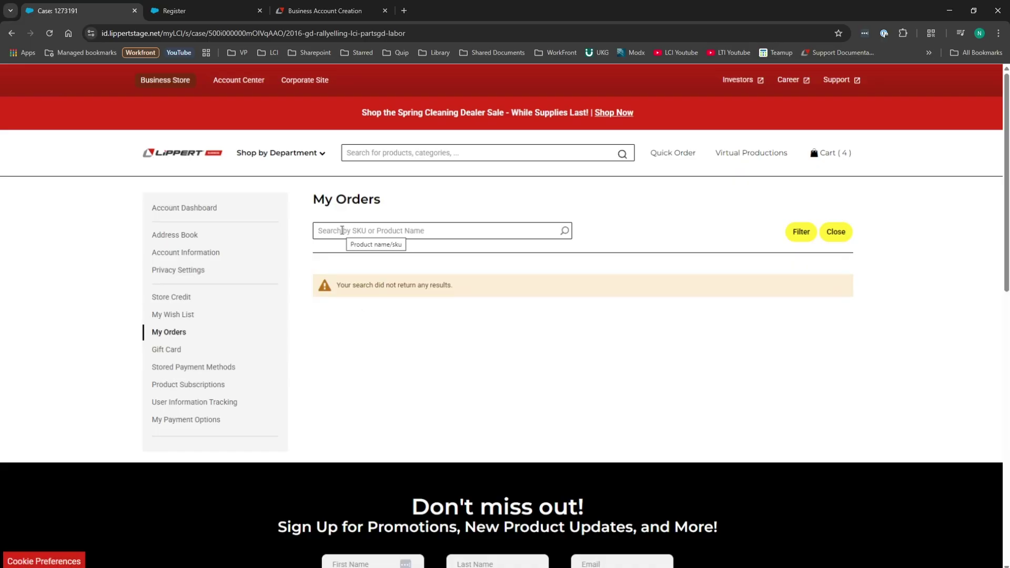
{"action": "left_click", "coordinate": [837, 231]}
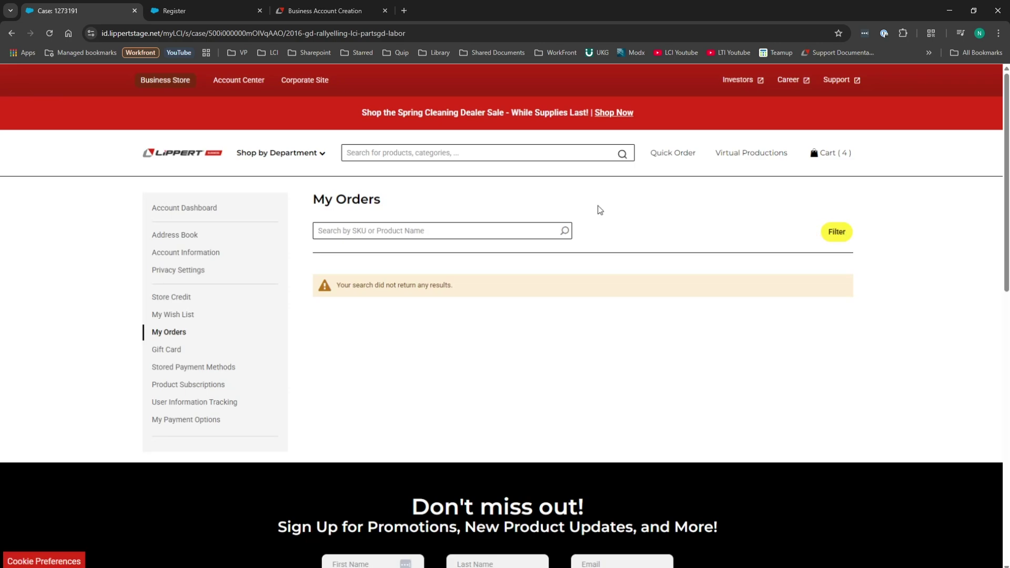
Return to the Account Center and browse the Customer Support Resources page.
{"action": "left_click", "coordinate": [220, 83]}
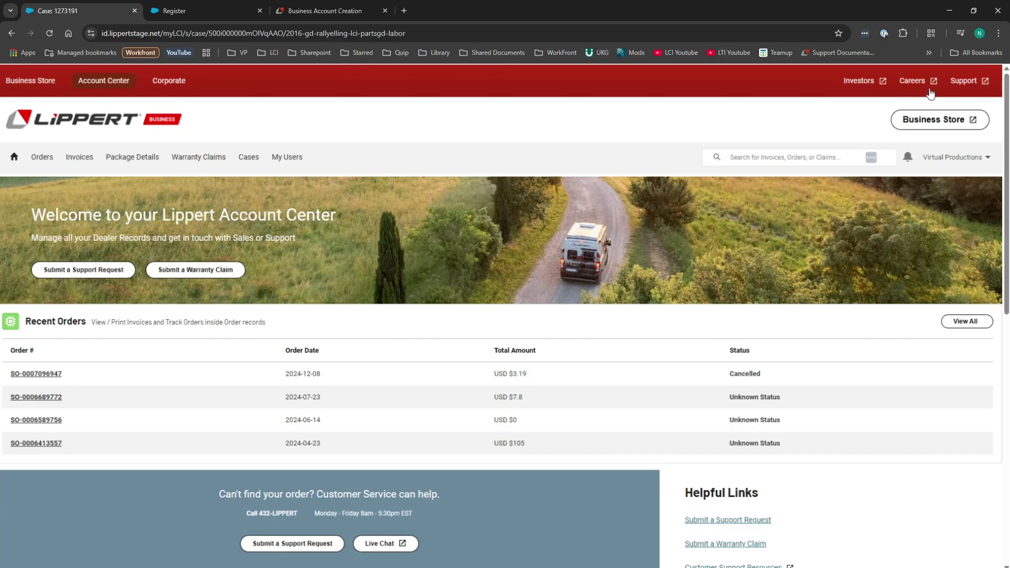
{"action": "left_click", "coordinate": [959, 83]}
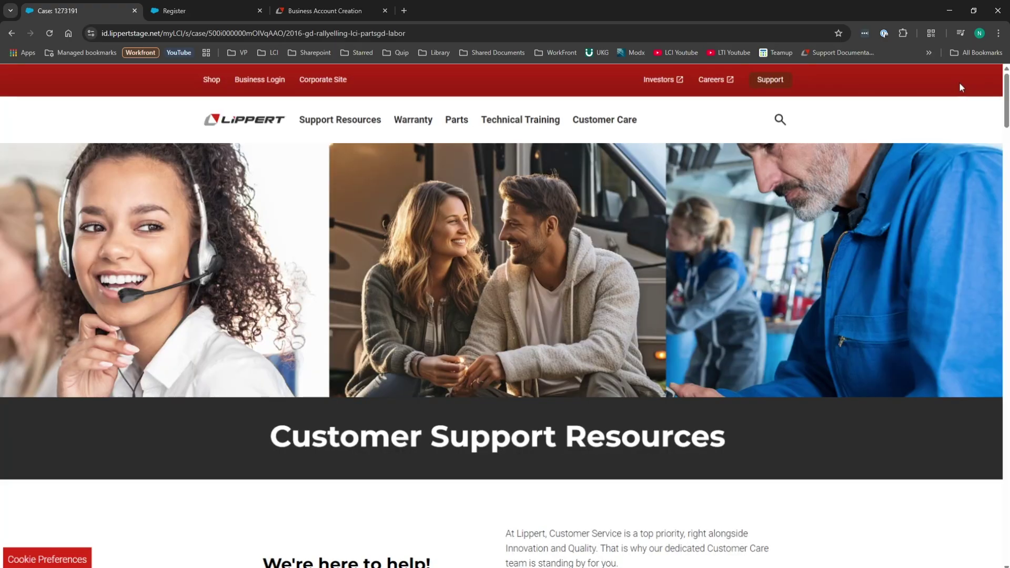
{"action": "scroll", "coordinate": [764, 184], "scroll_direction": "down", "scroll_amount": 4}
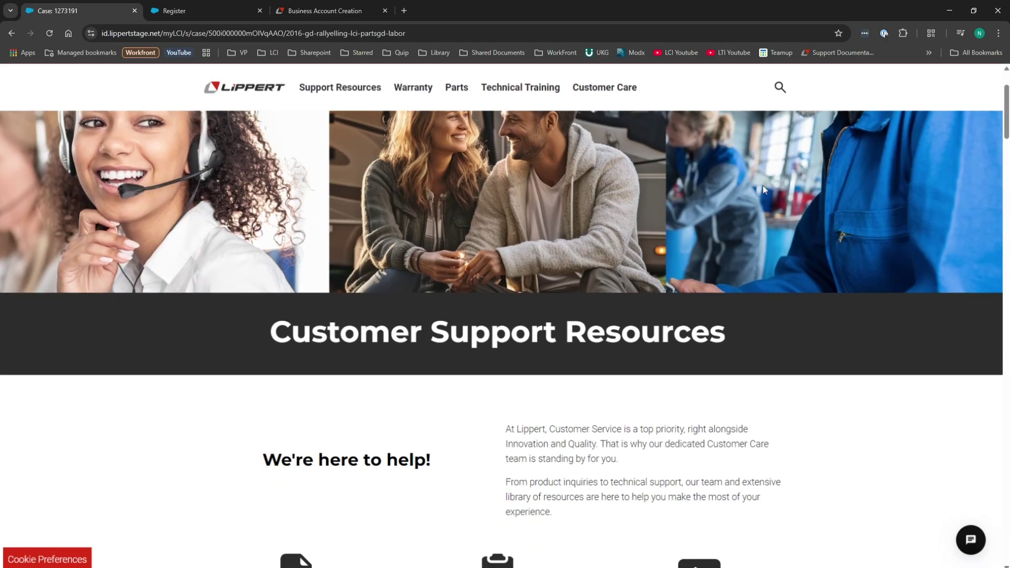
{"action": "scroll", "coordinate": [763, 184], "scroll_direction": "down", "scroll_amount": 2}
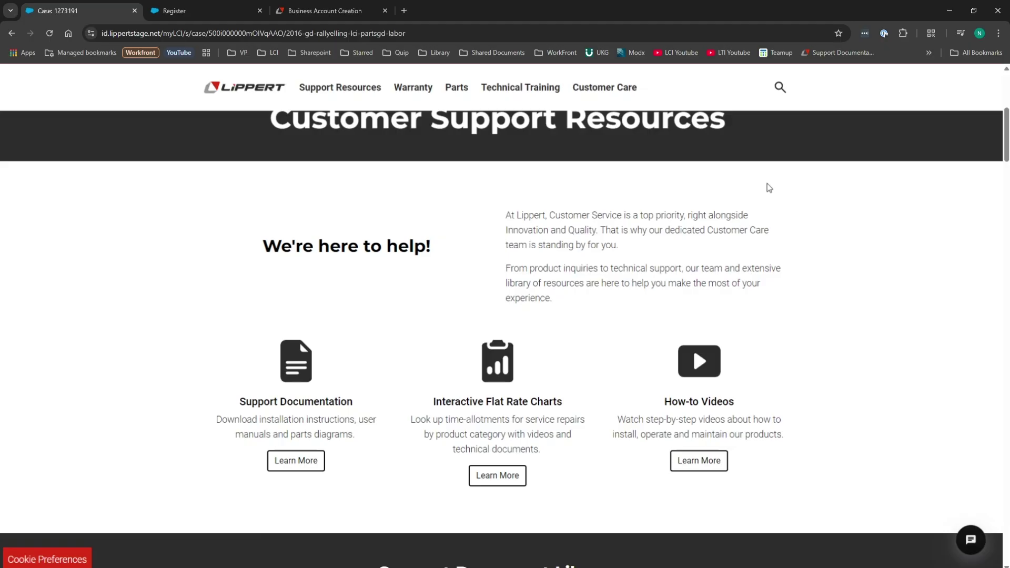